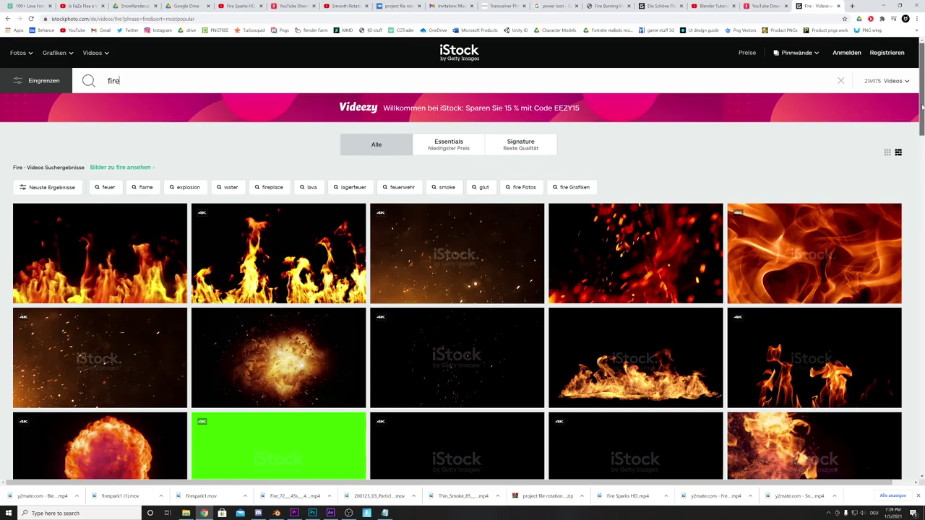
scroll(460, 258, "down", 3)
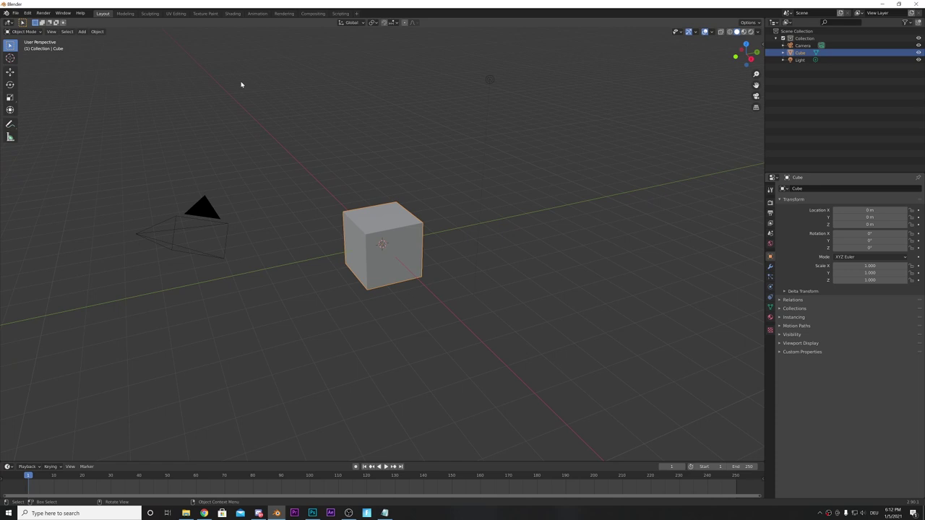
Step: Find the Import Images as Planes add-on in the preferences and review its details
left_click(28, 14)
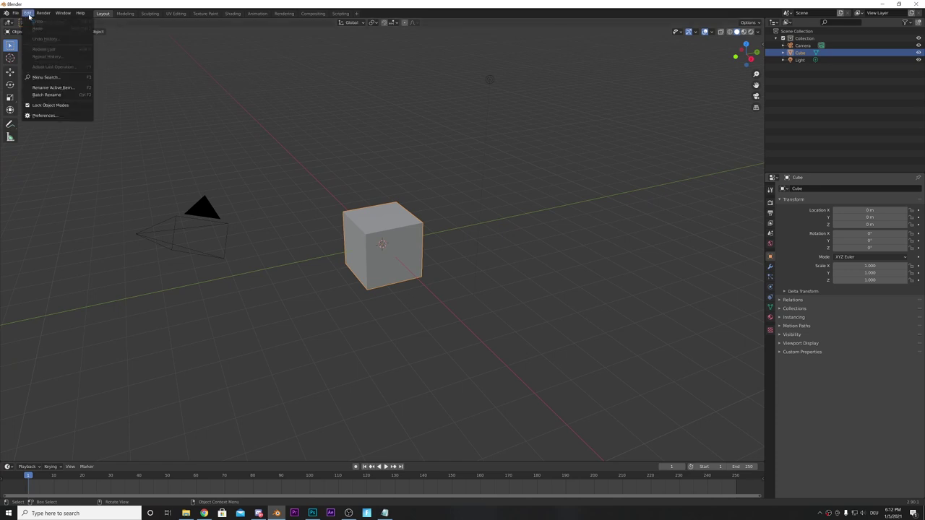
left_click(54, 115)
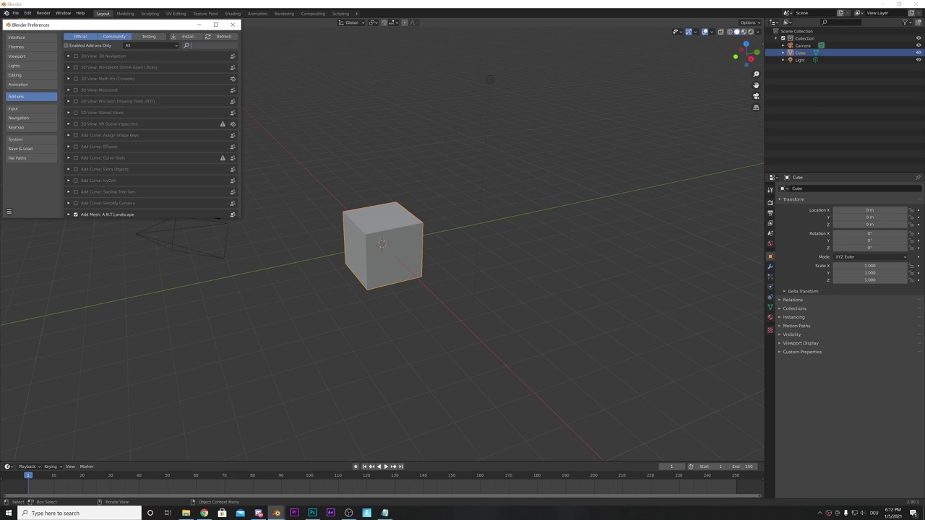
type("images")
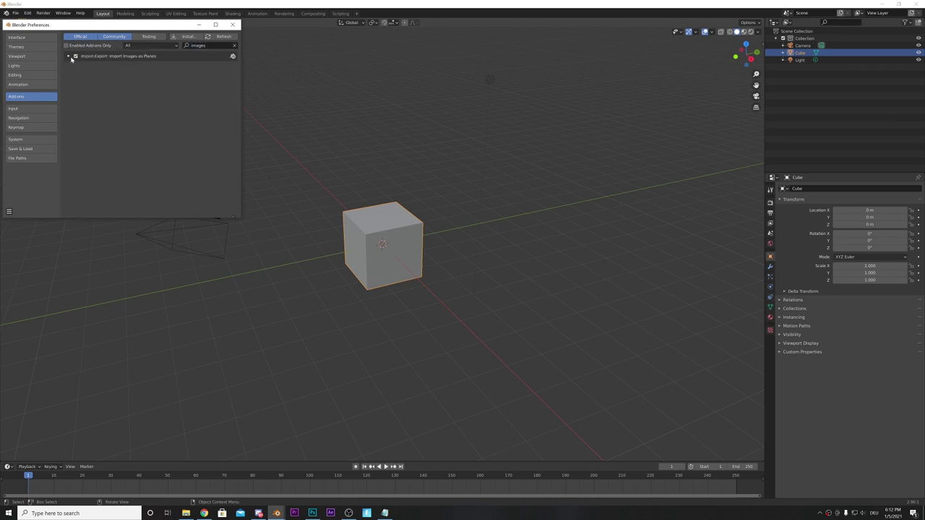
left_click(68, 56)
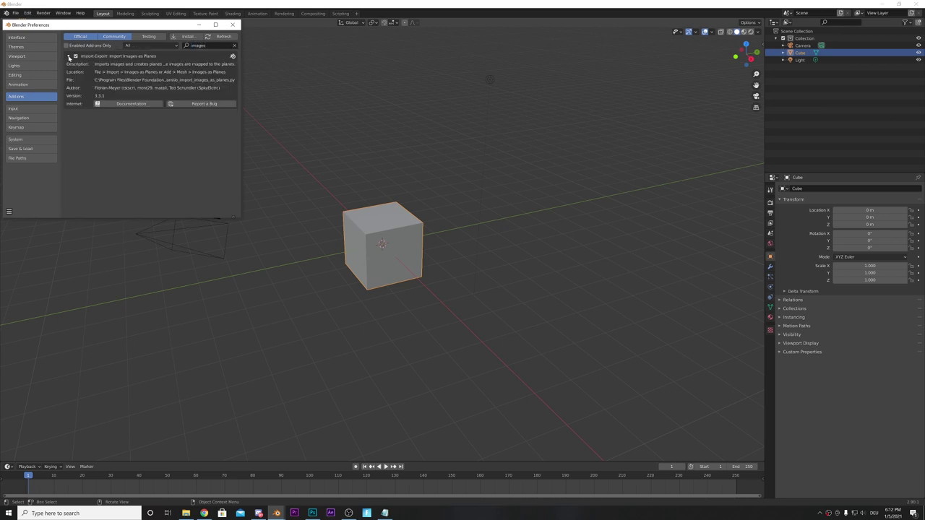
left_click(68, 57)
left_click(234, 26)
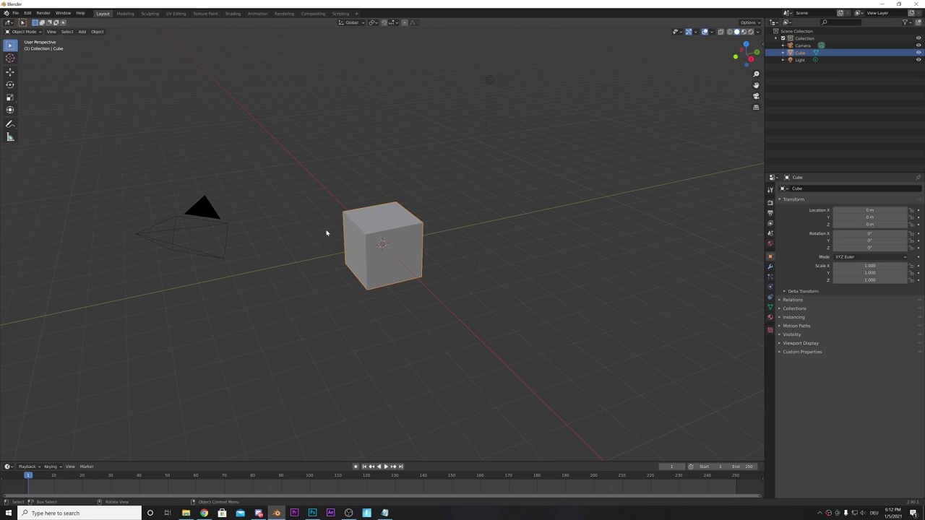
Step: Import firespark1 (1).mov from the Desktop's tutorial planes folder as an image plane, using the Emit material setting
left_click(85, 33)
mouse_move(105, 121)
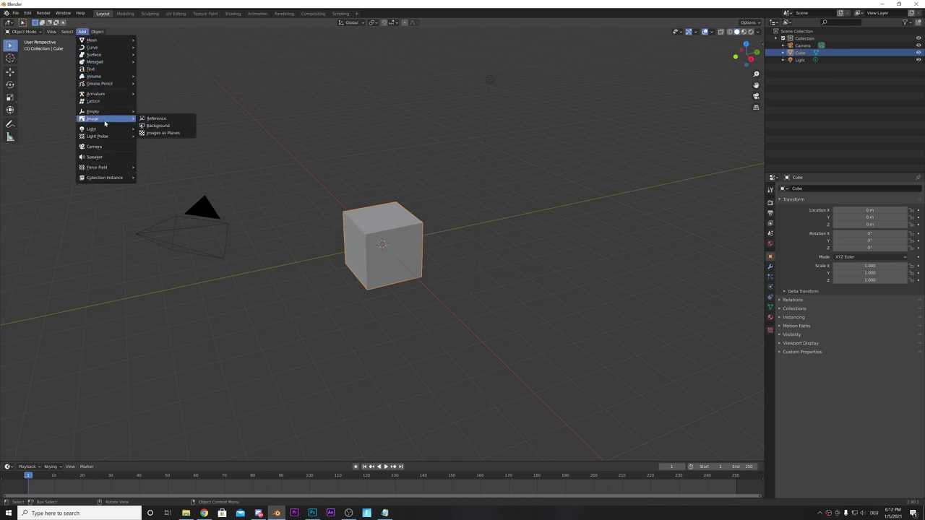
left_click(162, 133)
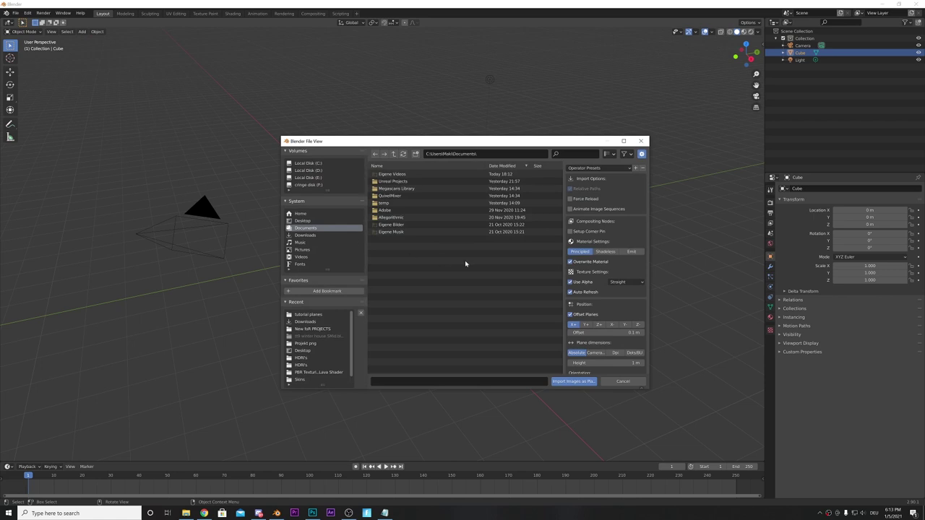
left_click(304, 220)
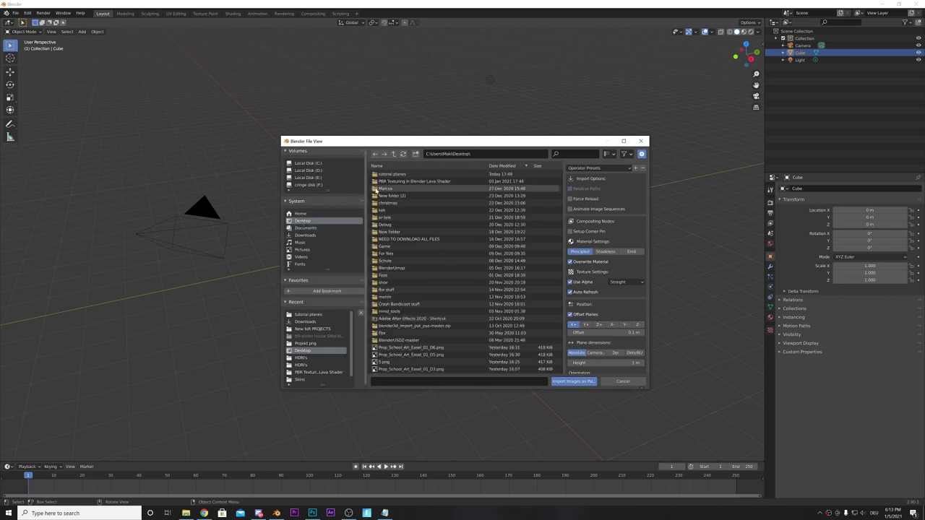
double_click(390, 174)
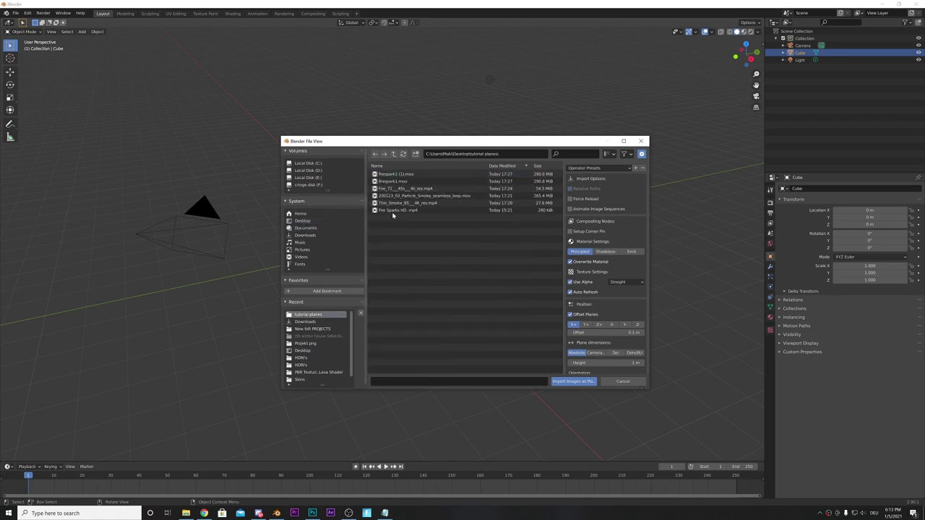
left_click(393, 176)
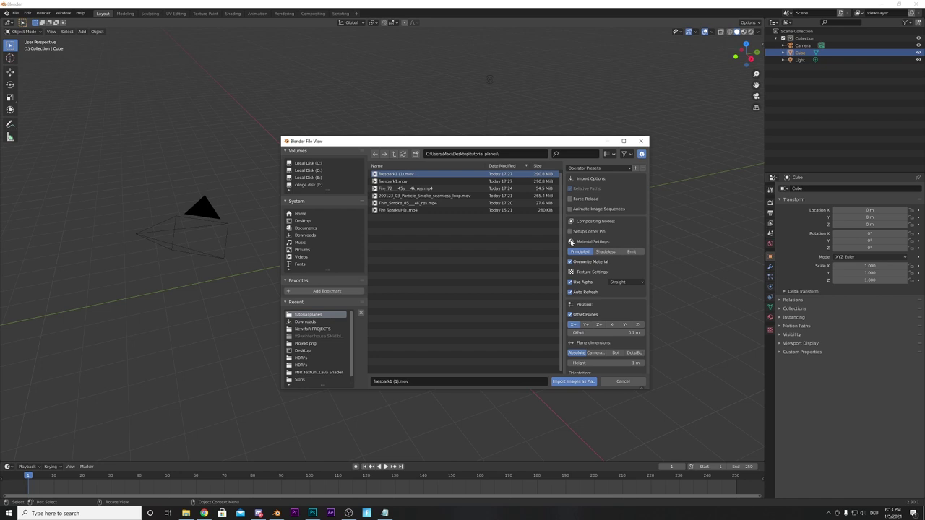
left_click(631, 252)
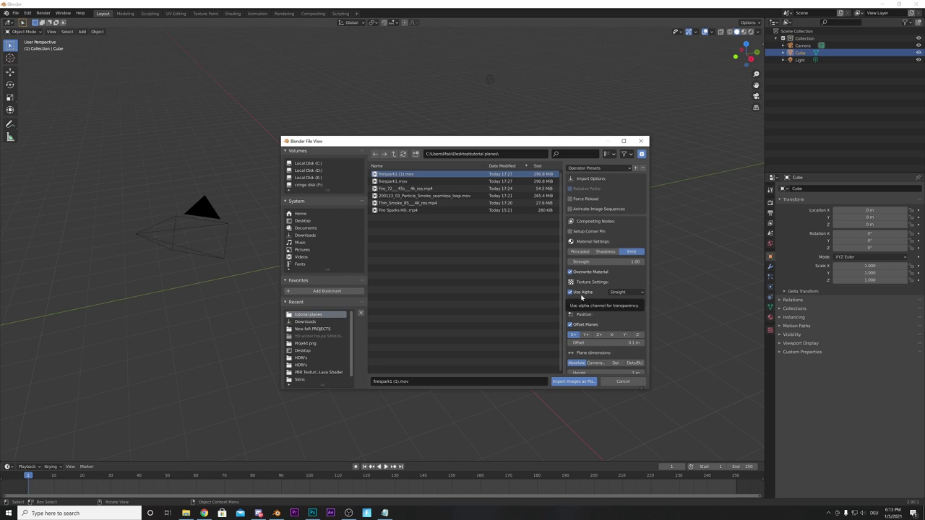
left_click(576, 384)
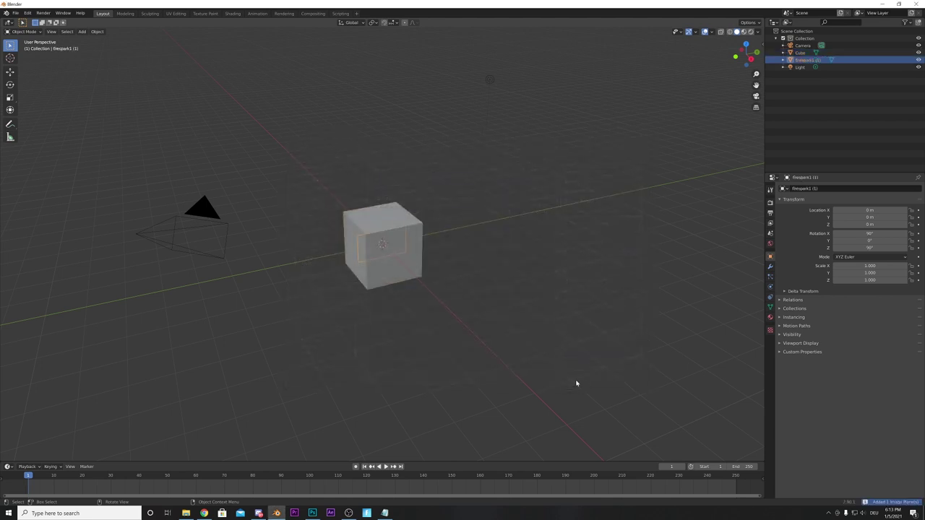
Step: Delete the default cube that surrounds the imported video plane
left_click(409, 284)
right_click(390, 253)
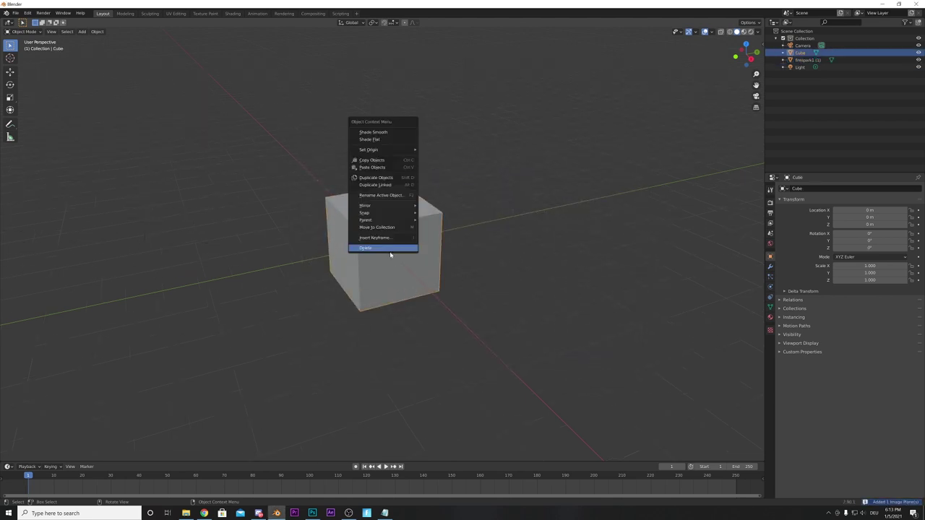
left_click(391, 250)
Step: Select the fire spark plane and switch the viewport to Rendered shading
scroll(409, 256, "up", 6)
left_click(417, 255)
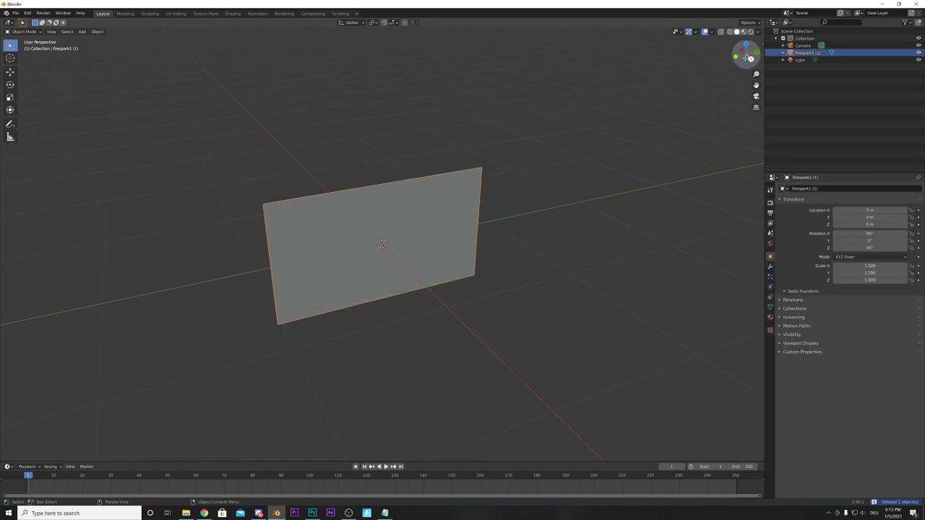
mouse_move(749, 58)
left_mouse_down()
mouse_move(695, 41)
mouse_move(661, 42)
mouse_move(749, 54)
mouse_move(725, 58)
mouse_move(793, 58)
mouse_move(742, 62)
mouse_move(746, 54)
left_mouse_up()
left_click(744, 32)
scroll(541, 174, "up", 5)
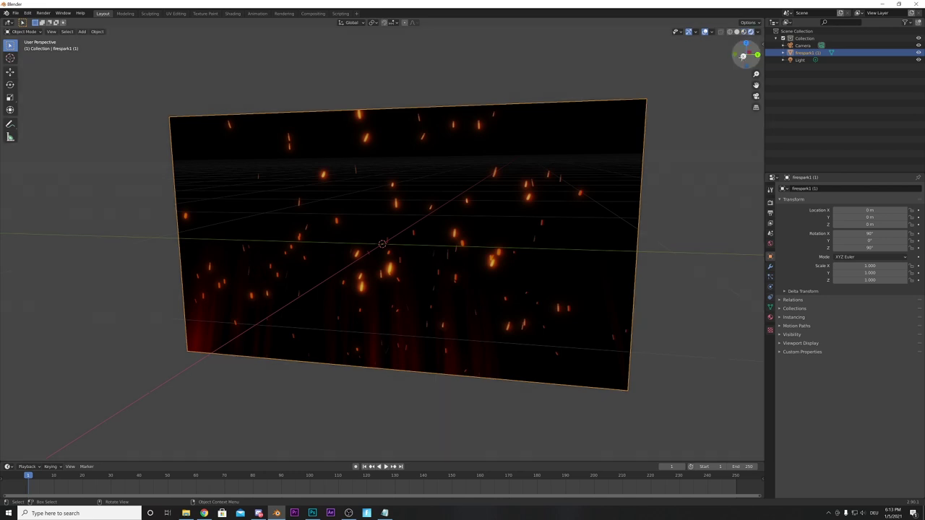
left_click_drag(747, 54, 747, 55)
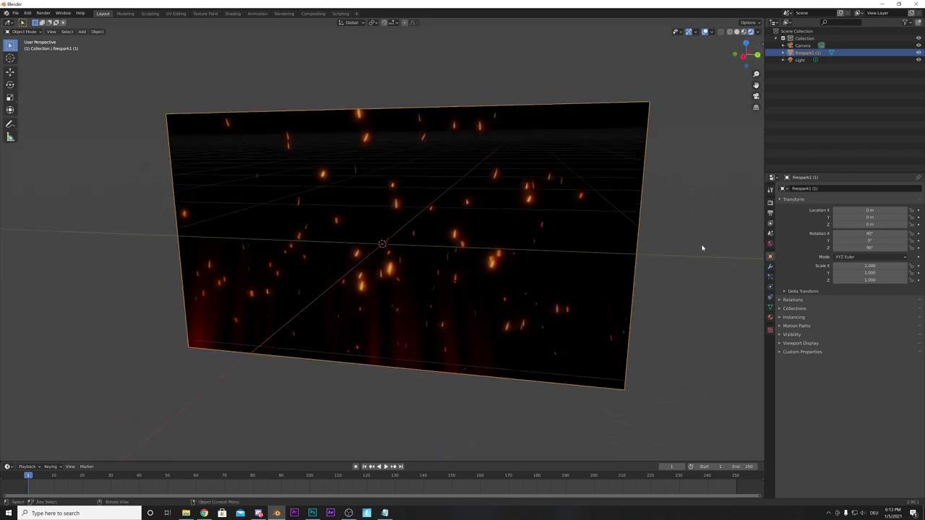
Step: Set the fire spark material's blend mode to Alpha Hashed and its shadow mode to None
left_click(770, 317)
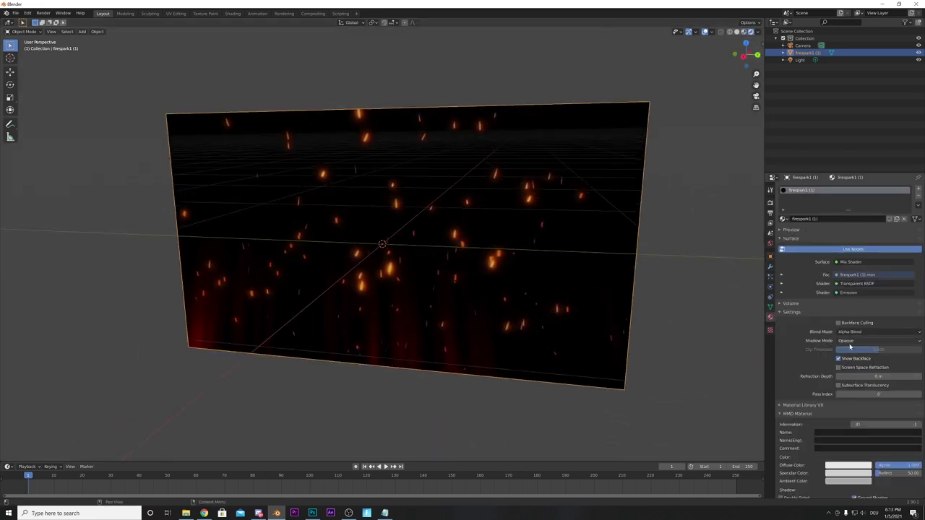
scroll(811, 347, "down", 2)
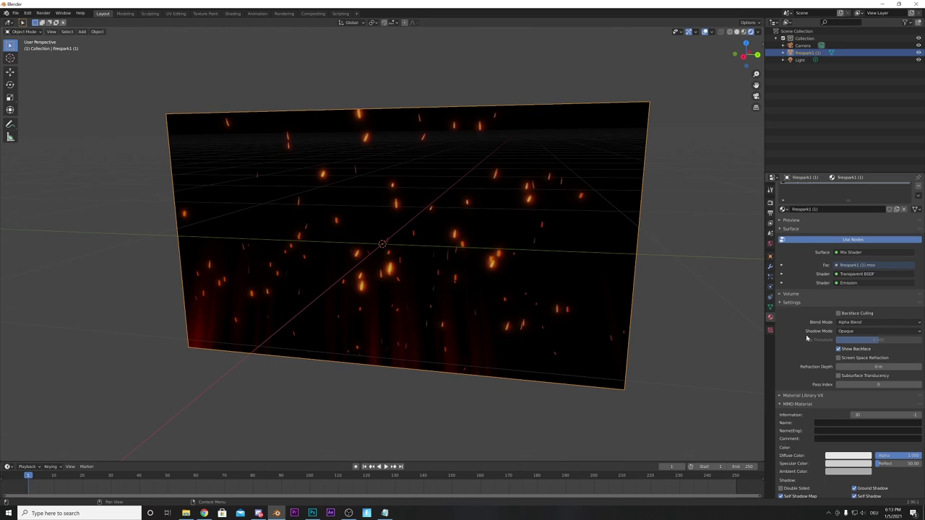
left_click(852, 314)
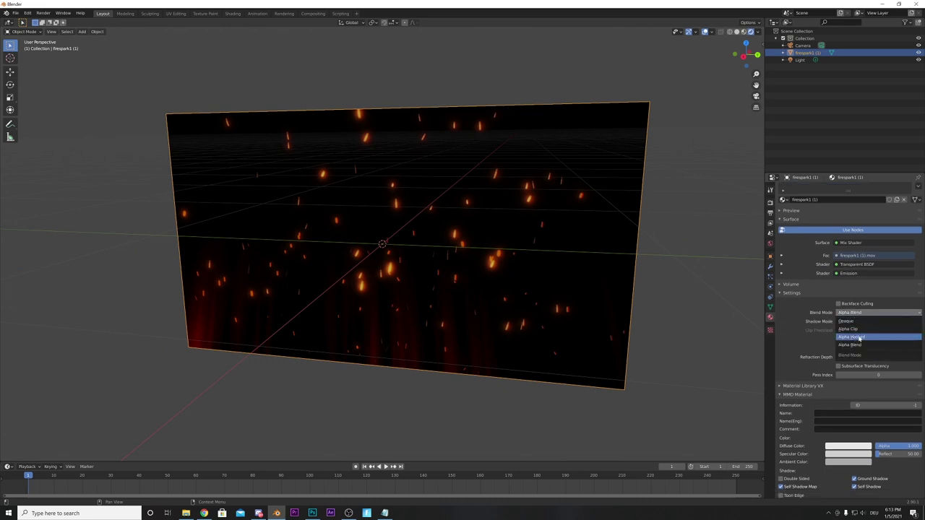
left_click(858, 338)
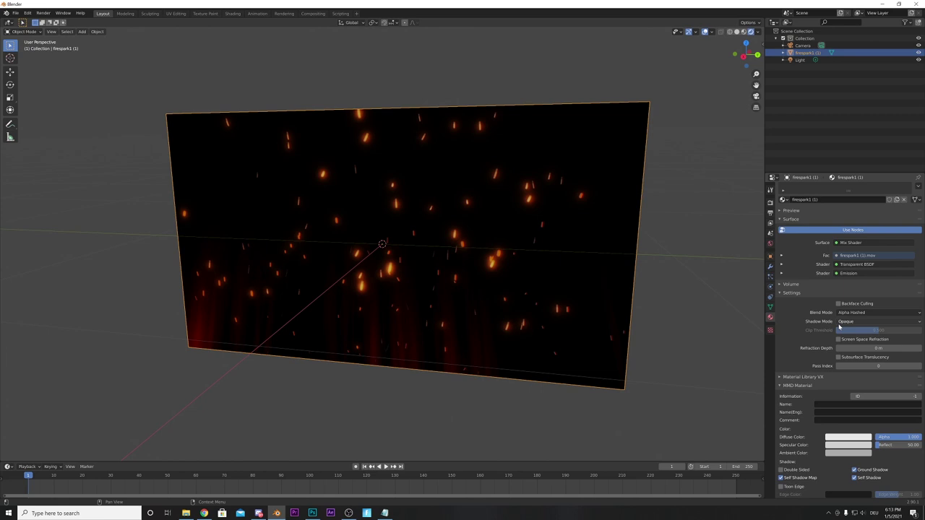
left_click(845, 321)
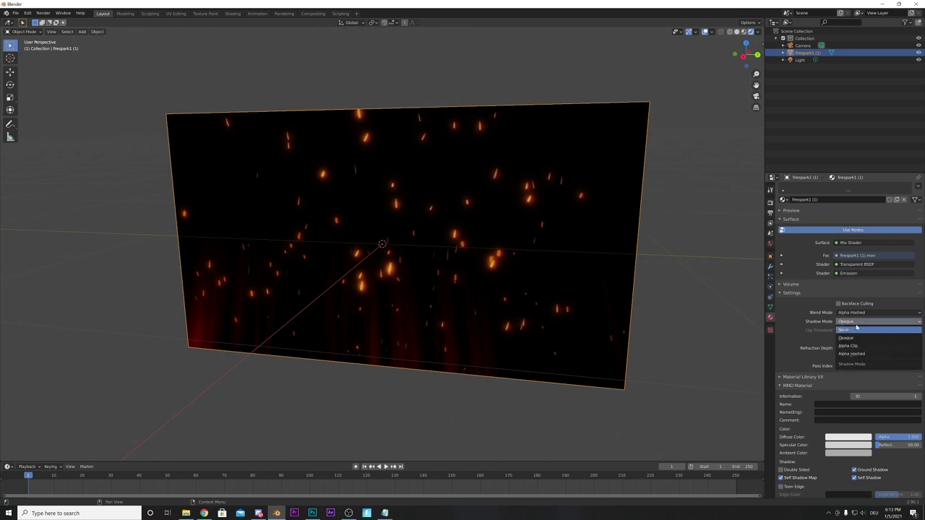
left_click(858, 331)
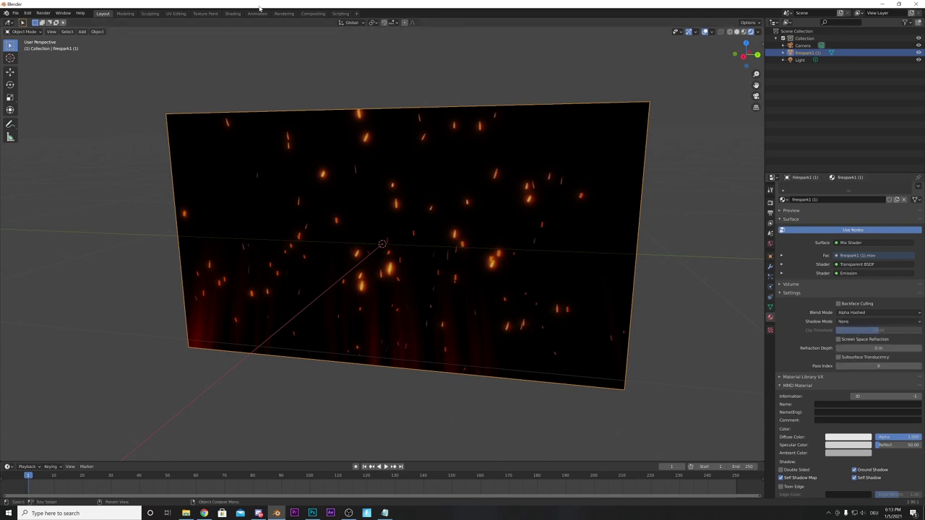
Step: In the Shading workspace, move the movie texture node clear of Emission and feed the Mix Shader's Fac from its Color output instead of Alpha
left_click(231, 14)
scroll(455, 375, "up", 3)
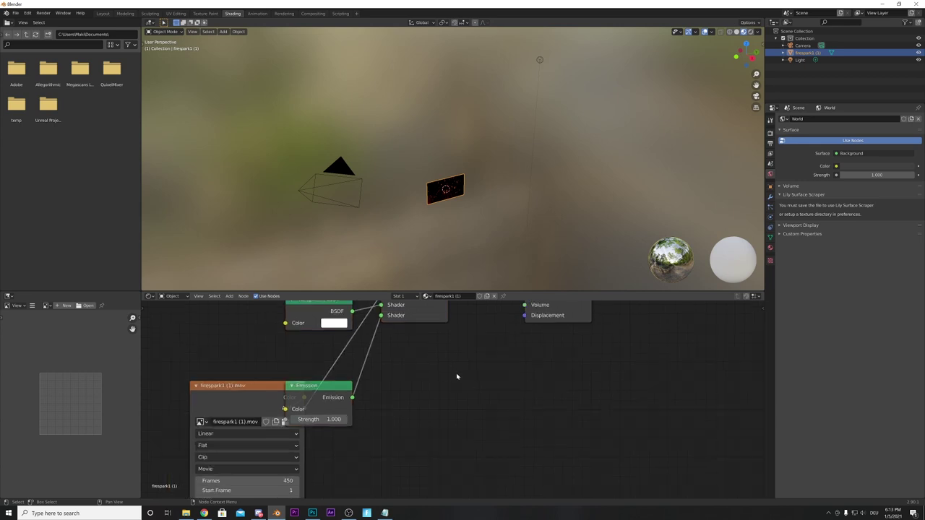
left_click_drag(366, 403, 312, 316)
scroll(309, 312, "up", 1)
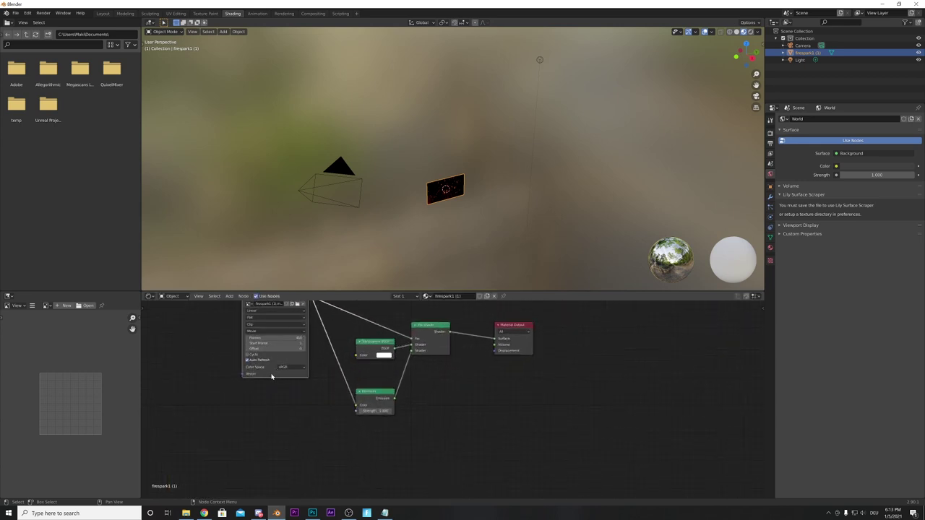
left_click_drag(271, 376, 275, 398)
scroll(380, 342, "up", 1)
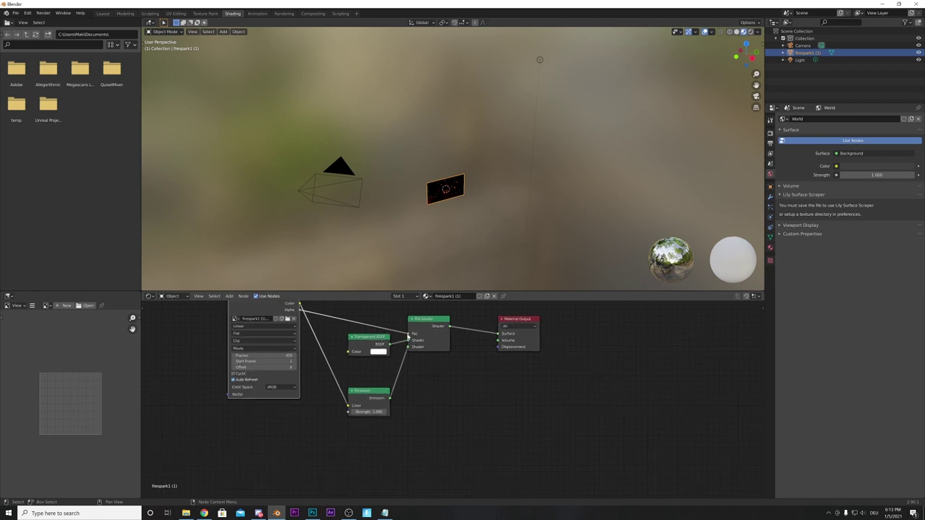
left_click_drag(408, 336, 316, 314)
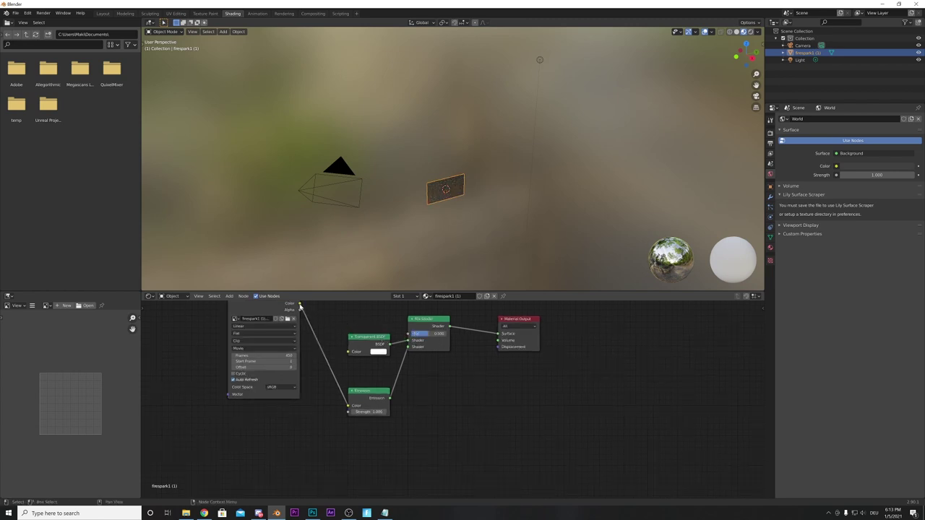
left_click_drag(409, 340, 410, 334)
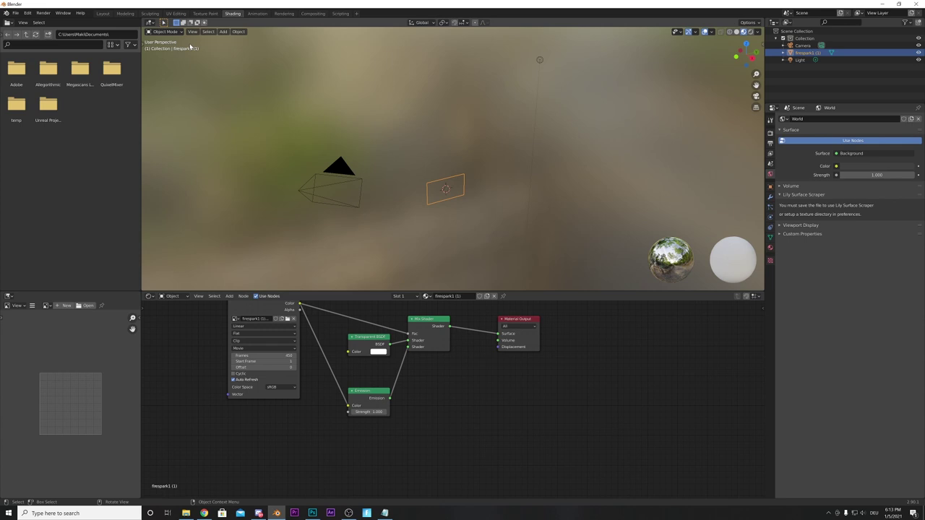
Step: Return to the Layout workspace, inspect the fire spark plane's transparency from several angles and play the animation
left_click(106, 14)
scroll(462, 243, "up", 3)
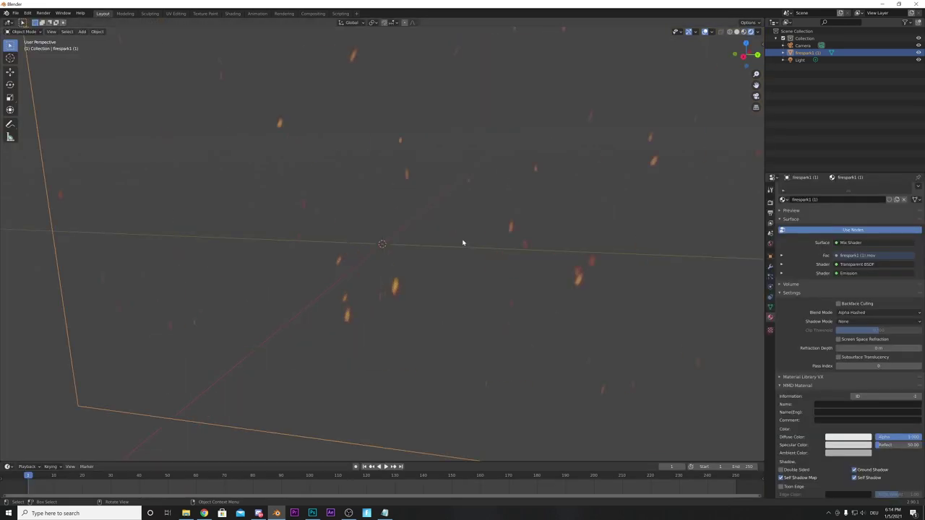
scroll(463, 244, "down", 3)
mouse_move(748, 52)
left_mouse_down()
mouse_move(756, 53)
mouse_move(749, 54)
left_mouse_up()
scroll(562, 206, "up", 4)
scroll(562, 206, "down", 6)
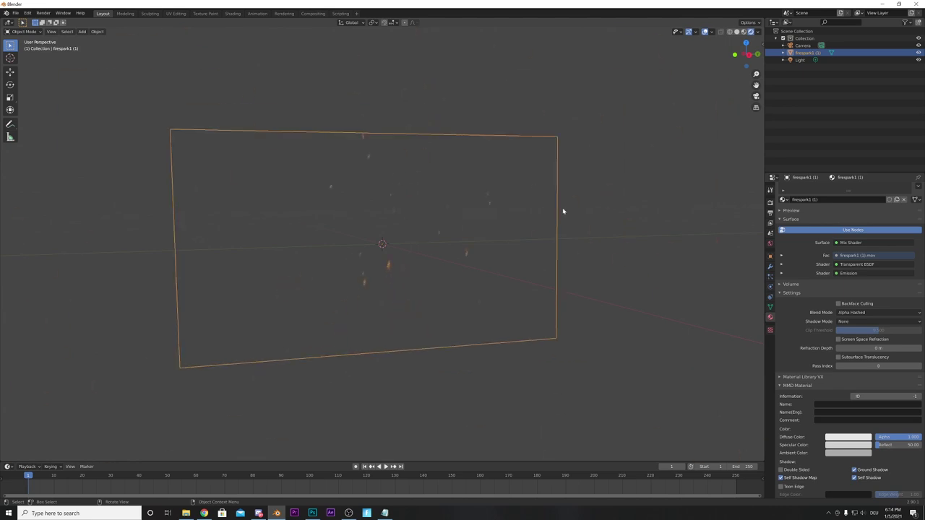
scroll(588, 177, "up", 2)
left_click_drag(748, 54, 694, 55)
key("space")
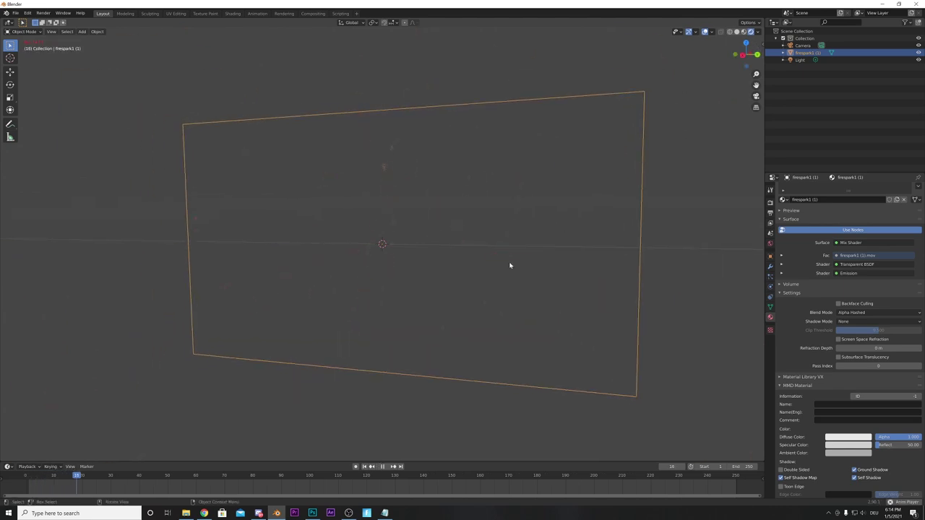
Step: Add a ColorRamp node to the fire spark material in the Shading workspace and place it above the Transparent BSDF node
left_click(232, 13)
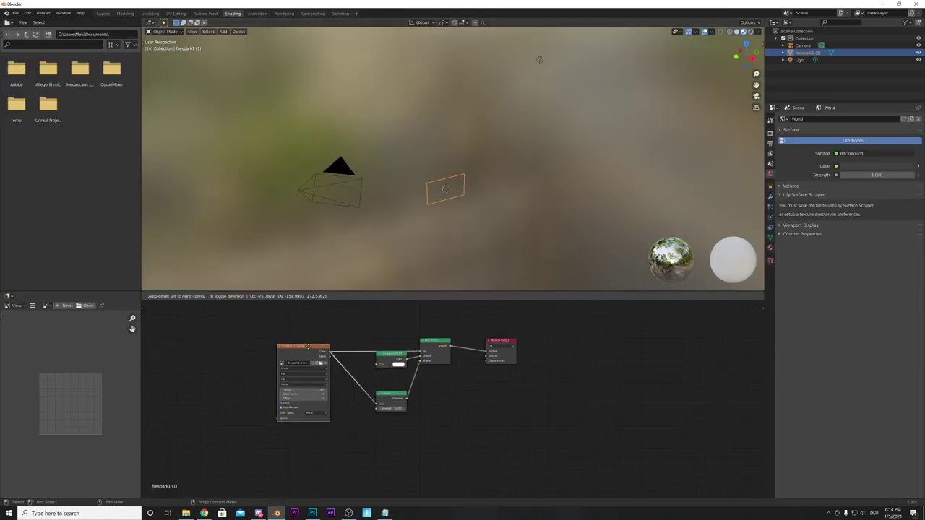
left_click(229, 296)
left_click(234, 306)
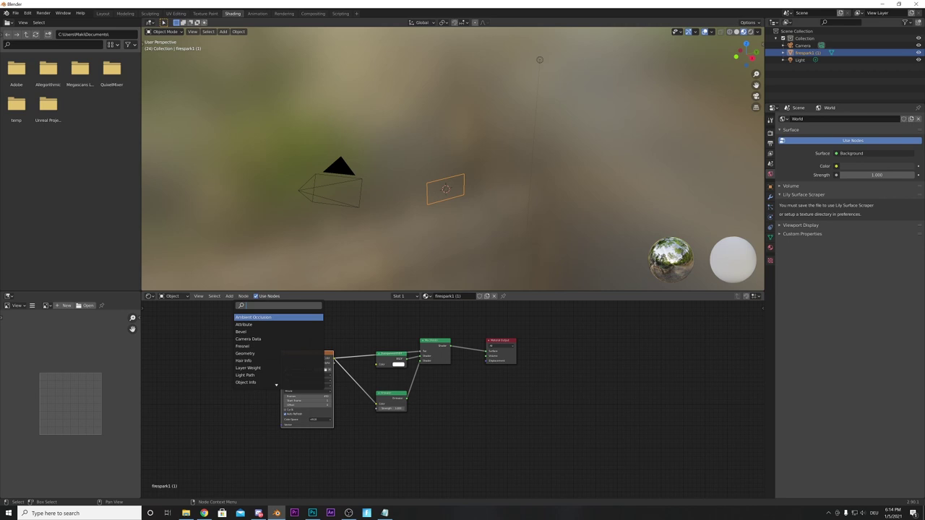
type("colo")
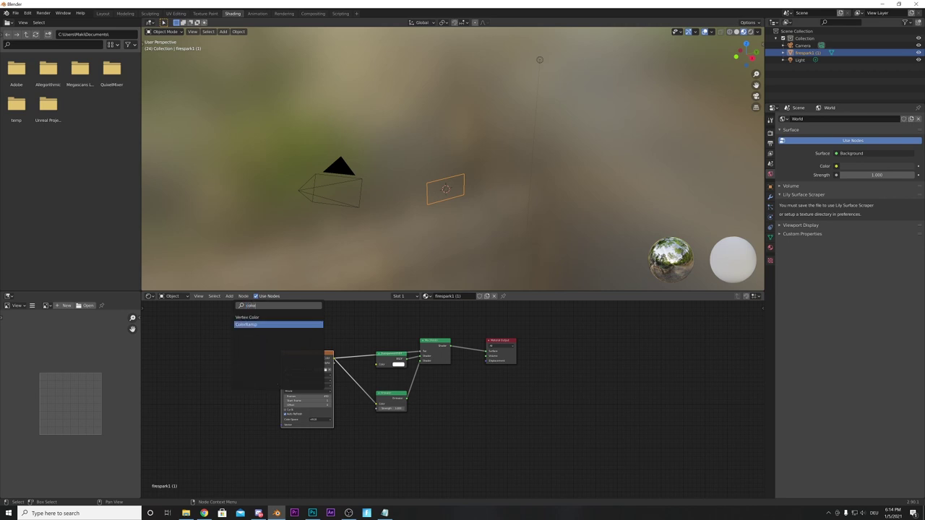
left_click(246, 324)
left_click(458, 323)
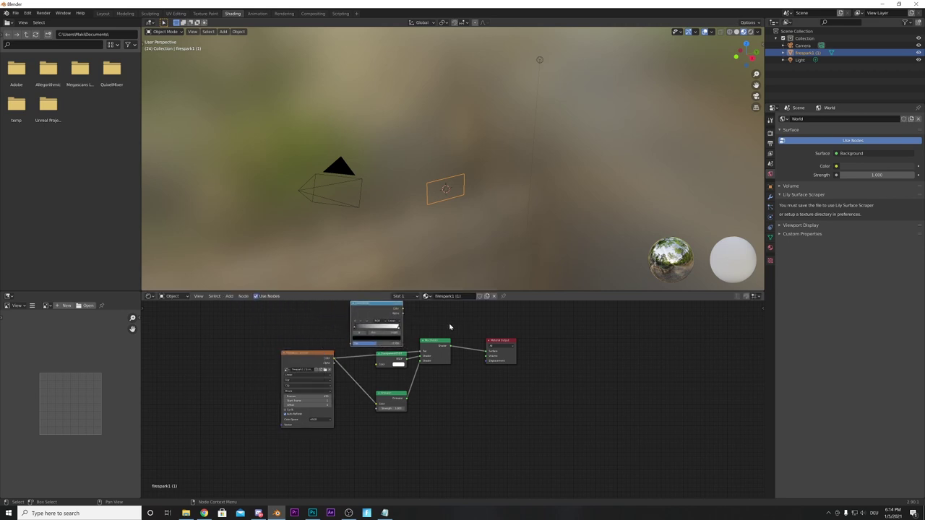
Step: Route the movie texture's Color output through the ColorRamp's Fac input and connect the ramp's Color output to the Mix Shader's Fac
left_click_drag(326, 356, 351, 343)
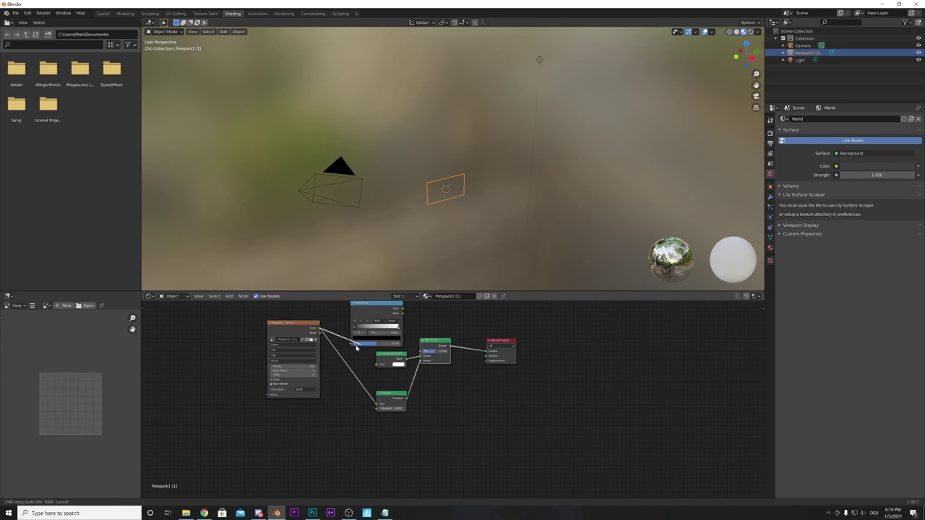
left_click_drag(403, 309, 421, 351)
scroll(485, 241, "up", 8)
left_click_drag(746, 55, 683, 30)
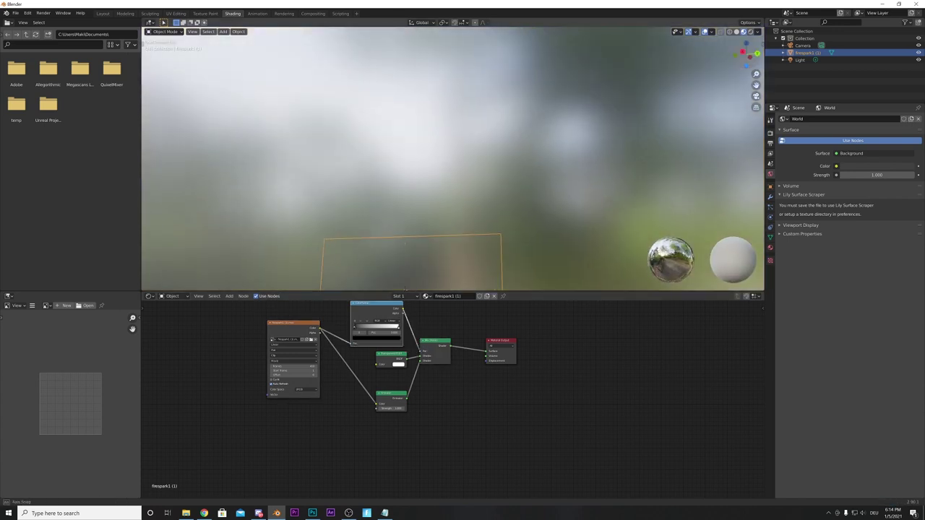
left_click_drag(756, 85, 771, 2)
scroll(569, 227, "up", 5)
scroll(651, 160, "down", 2)
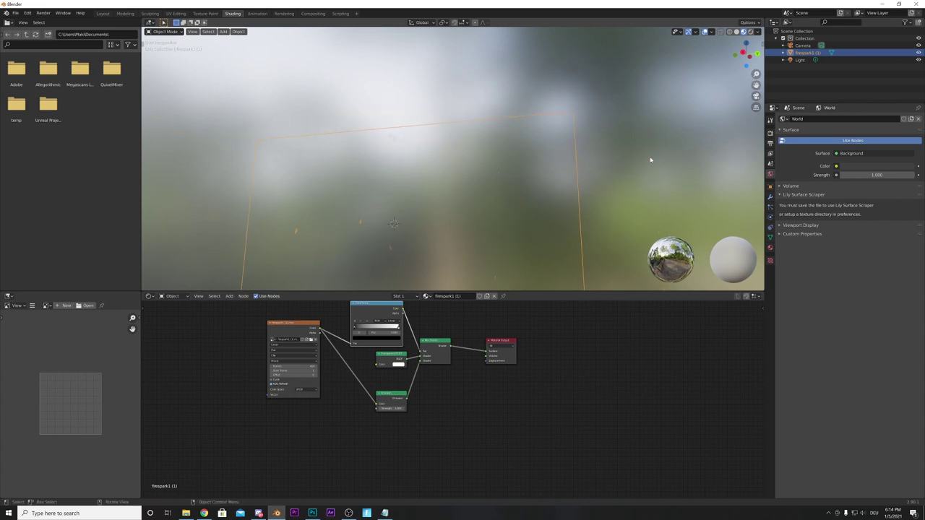
Step: Slide the ColorRamp's white stop toward the black stop to make the fire sparks more opaque
left_click_drag(748, 56, 767, 82)
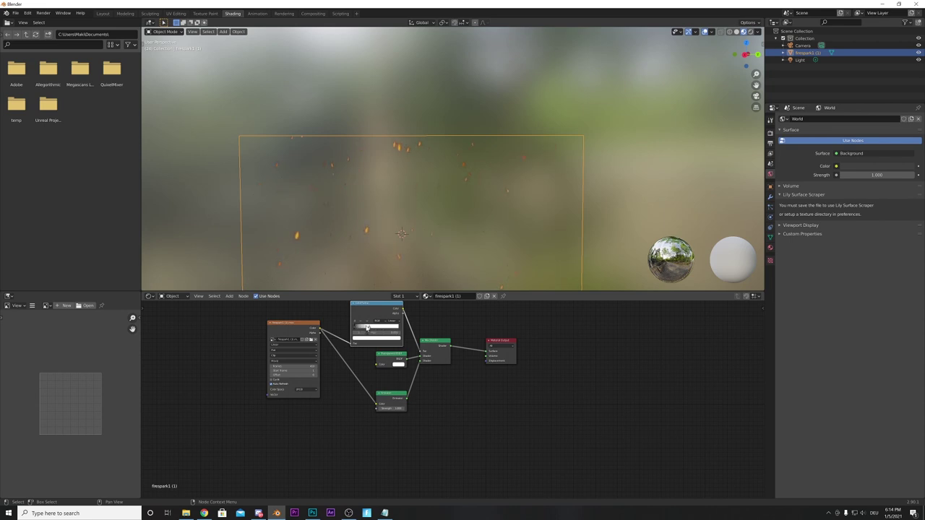
scroll(438, 254, "down", 3)
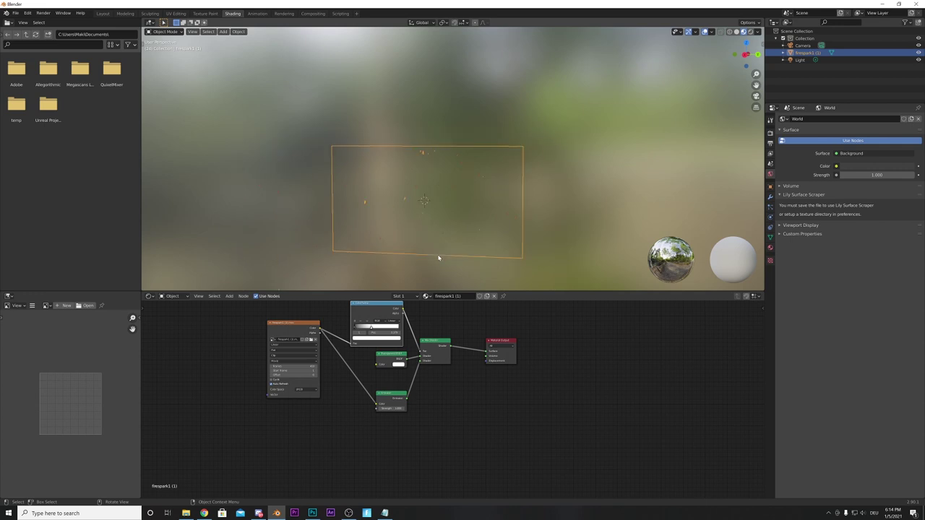
scroll(427, 274, "up", 1)
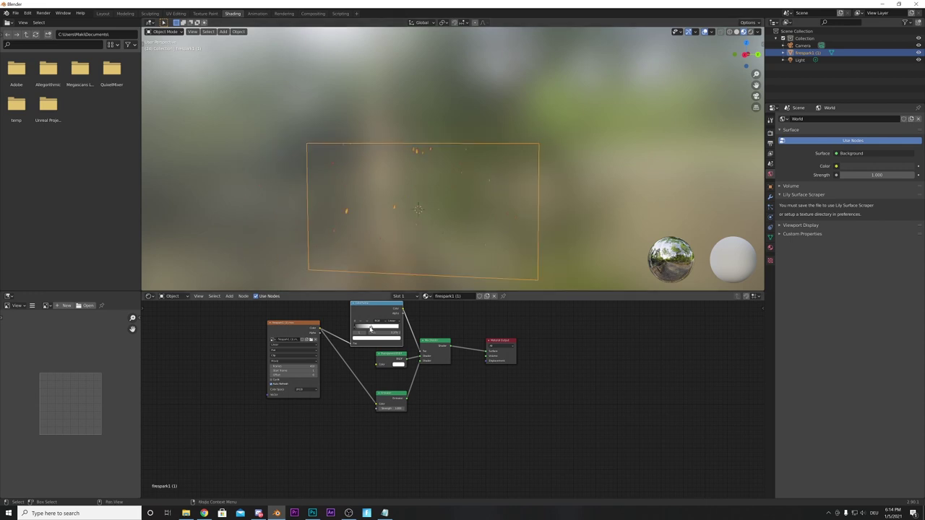
left_click_drag(366, 329, 354, 329)
Step: Deselect the fire spark plane, play the animation in the Layout workspace and return to frame 1
left_click(253, 252)
left_click(102, 13)
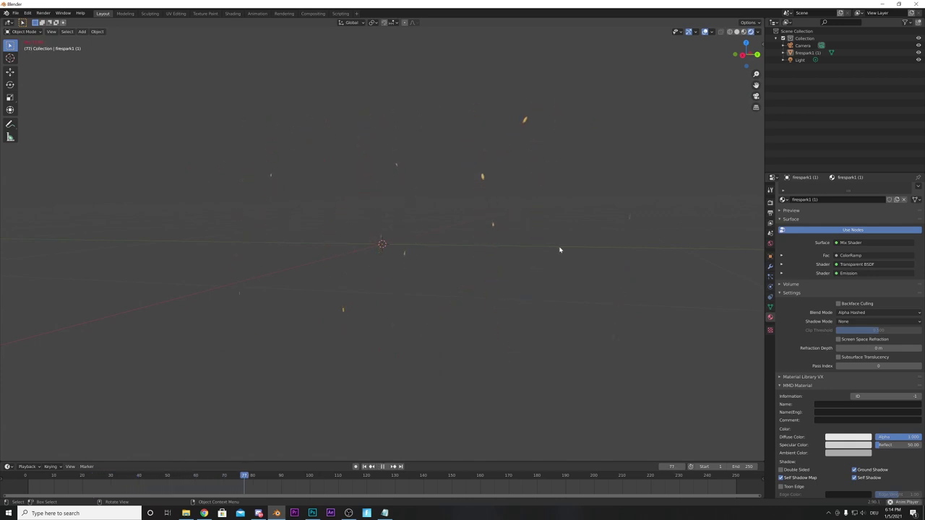
key("space")
key("shift+Left")
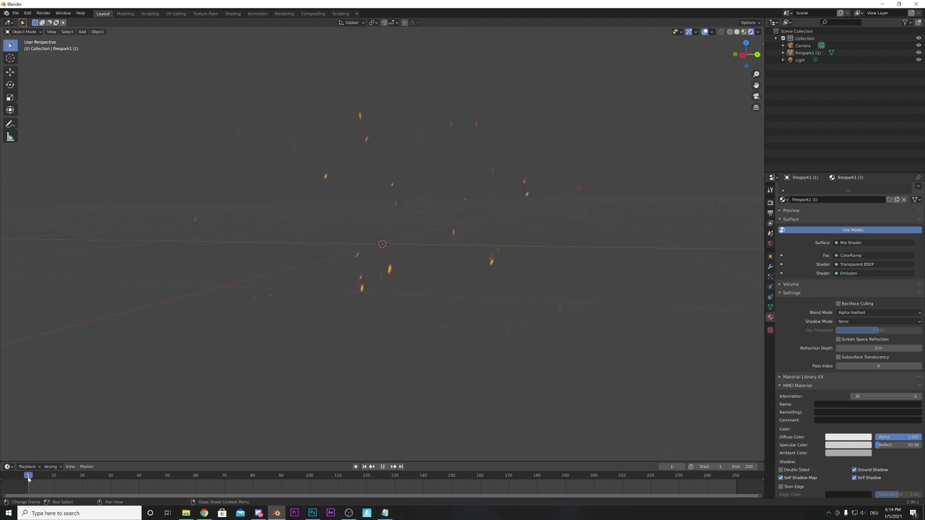
left_click_drag(747, 55, 743, 57)
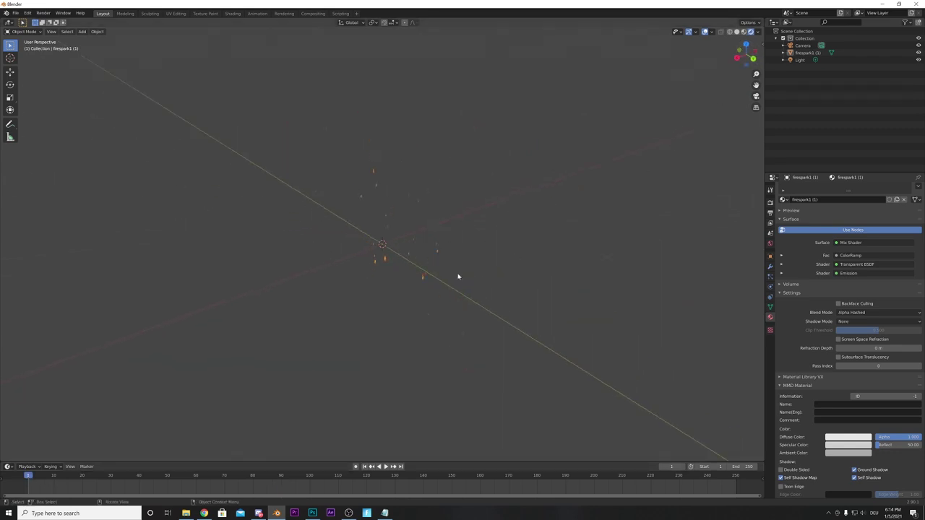
Step: Try moving the fire spark plane along the X axis in Material Preview shading, and delete the plane
left_click(456, 275)
left_click(744, 32)
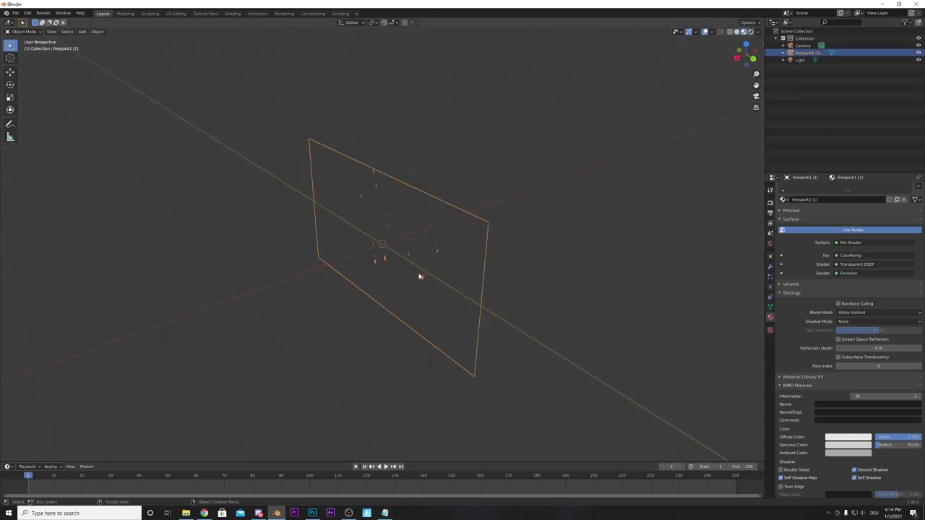
left_click(10, 71)
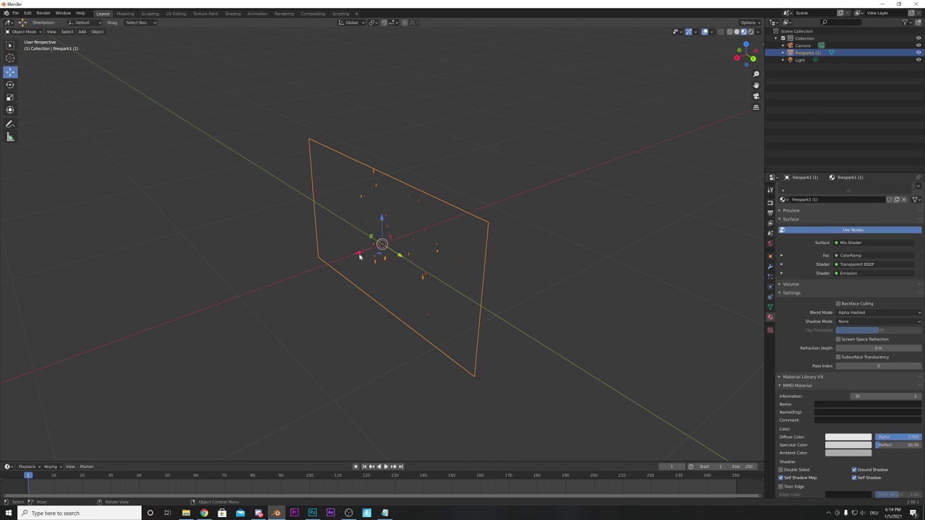
left_click_drag(359, 257, 490, 188)
right_click(585, 239)
left_click(585, 239)
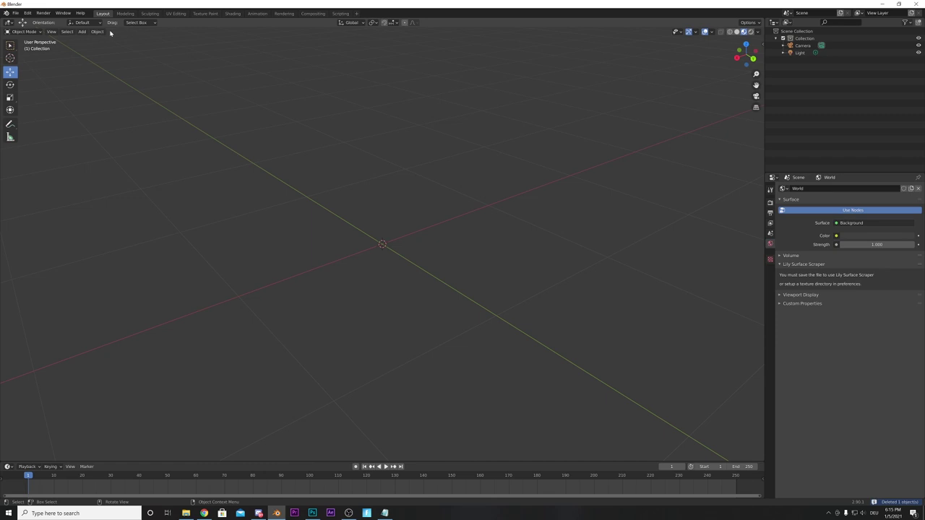
Step: Import the 4K fire clip beginning with Fire_72 from the desktop's tutorial planes folder as an image plane
left_click(83, 32)
mouse_move(92, 119)
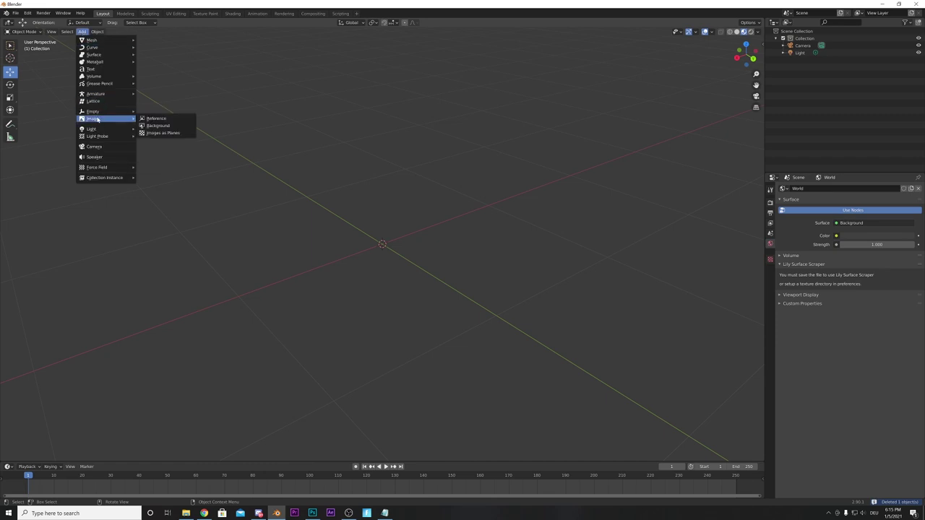
left_click(156, 134)
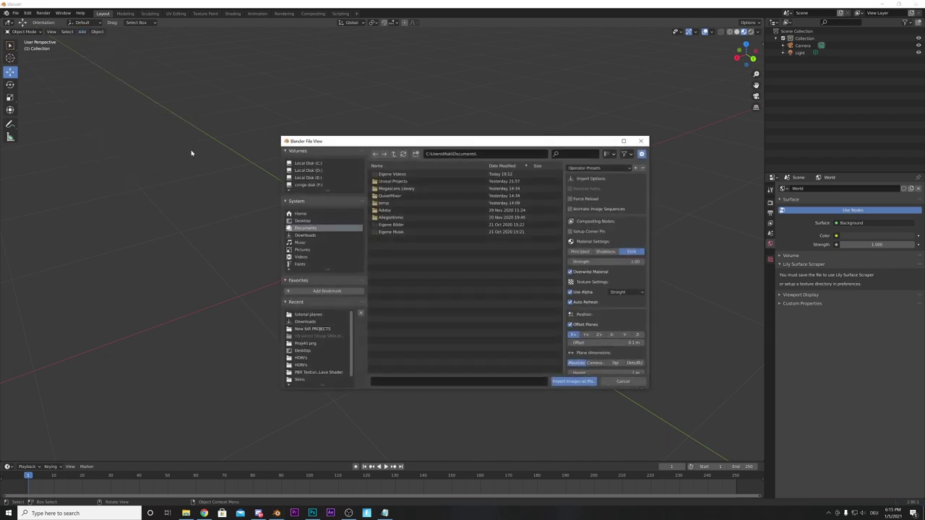
left_click(303, 220)
double_click(381, 175)
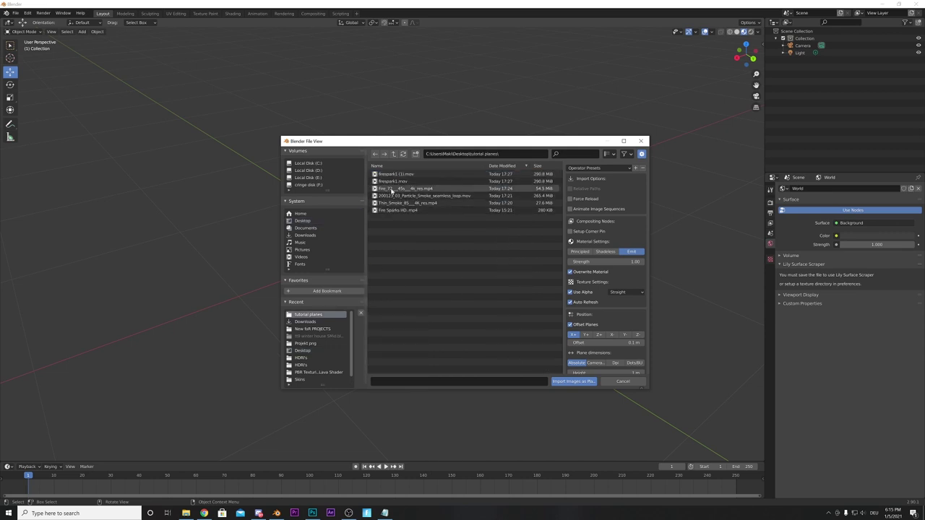
left_click(391, 190)
left_click(566, 383)
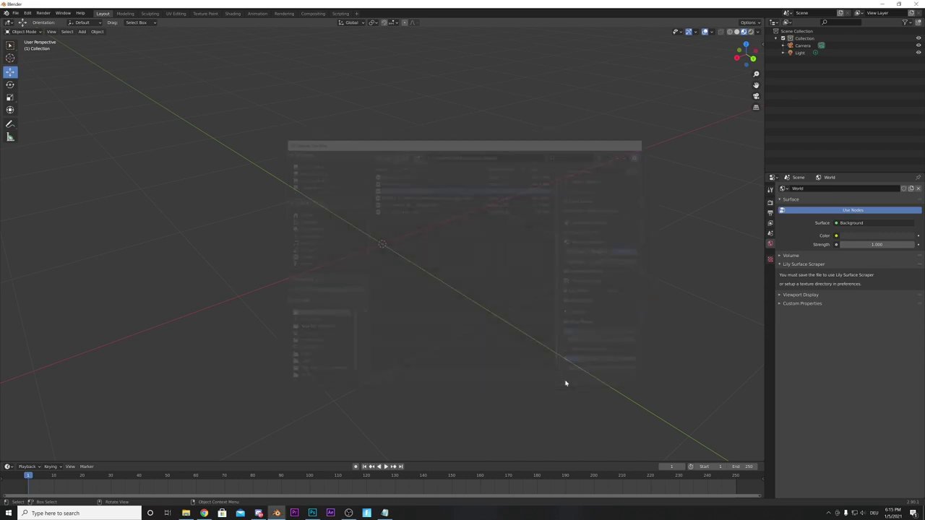
left_click_drag(739, 56, 782, 29)
scroll(603, 151, "up", 2)
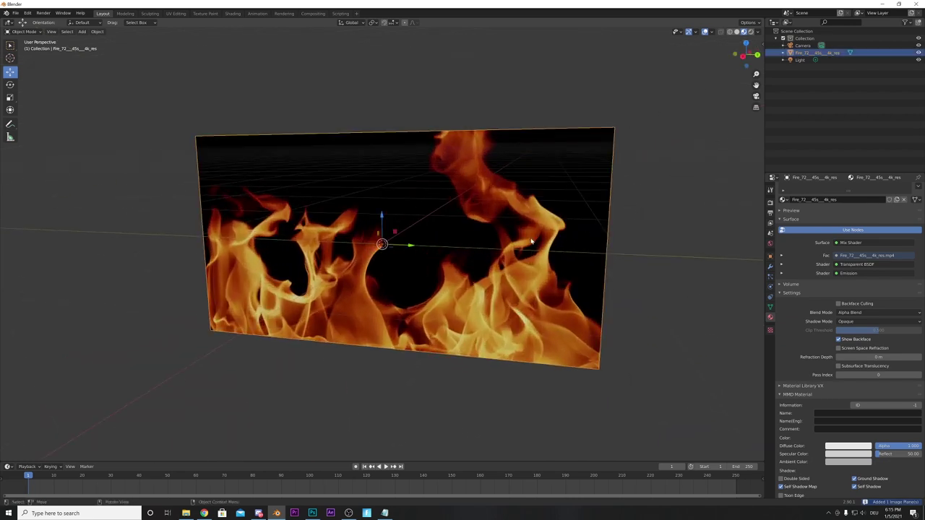
Step: Set the fire plane material's blend mode to Alpha Hashed and its shadow mode to None
left_click(853, 312)
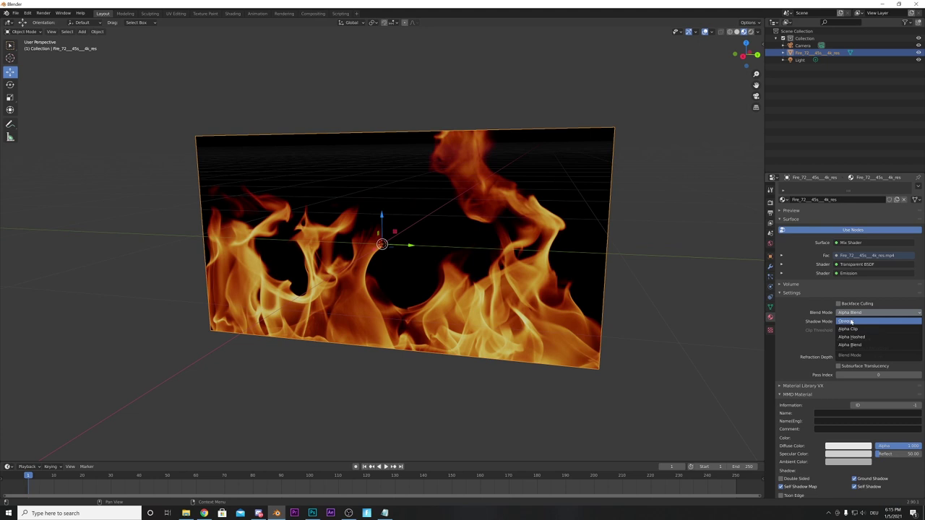
left_click(850, 338)
left_click(844, 323)
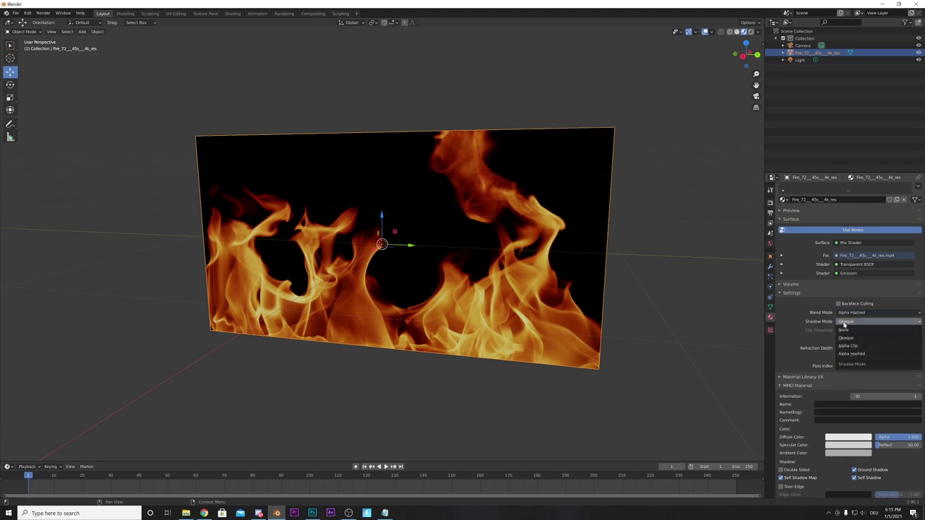
left_click(851, 332)
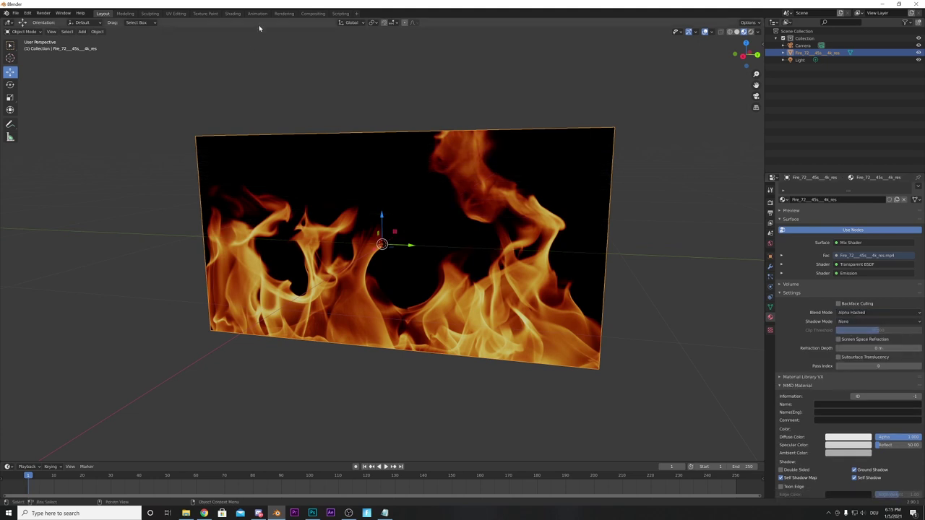
Step: In the Shading workspace, move the fire texture node clear of the shader nodes and feed the Mix Shader's Fac from Color instead of Alpha
left_click(232, 13)
left_click_drag(356, 407, 298, 316)
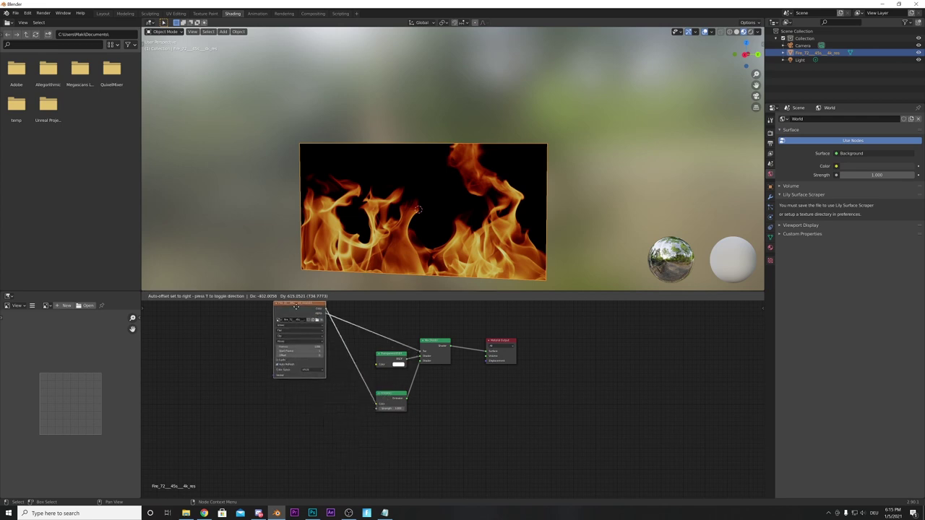
left_click_drag(420, 352, 334, 316)
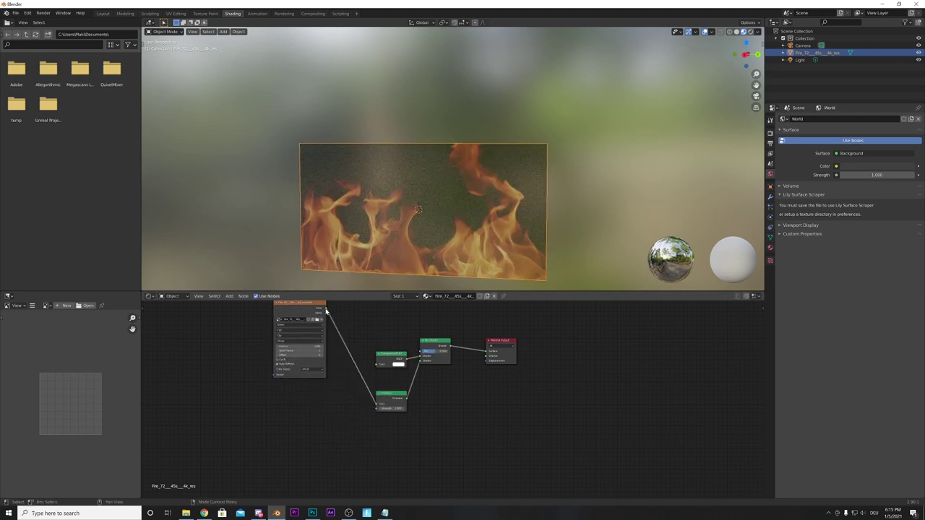
left_click_drag(421, 353, 423, 354)
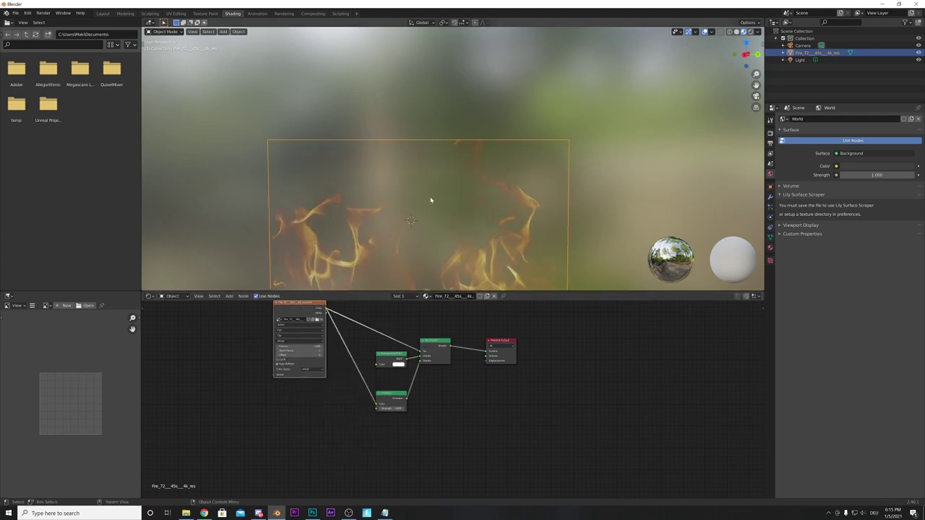
left_click_drag(288, 304, 254, 341)
Step: Insert a Hue Saturation Value node between the fire texture and Emission, and shift its hue to turn the flames purple
left_click(229, 296)
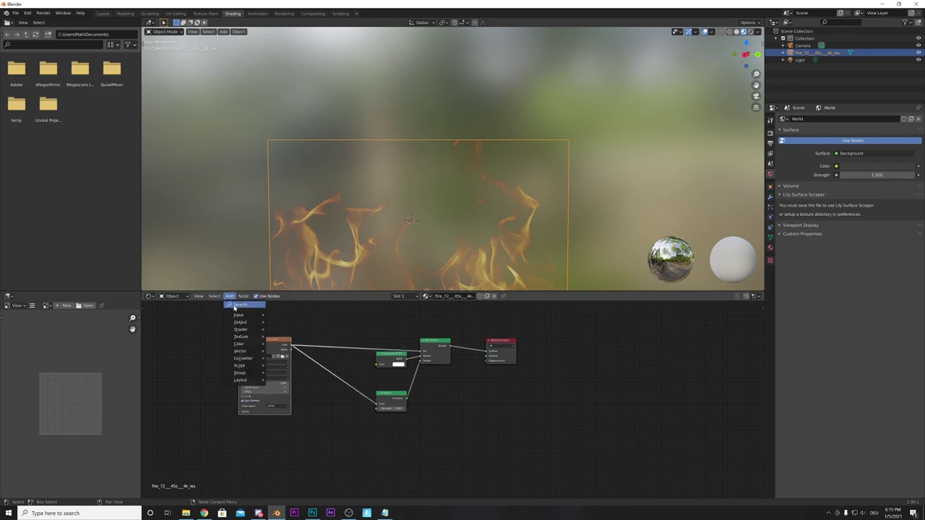
left_click(237, 306)
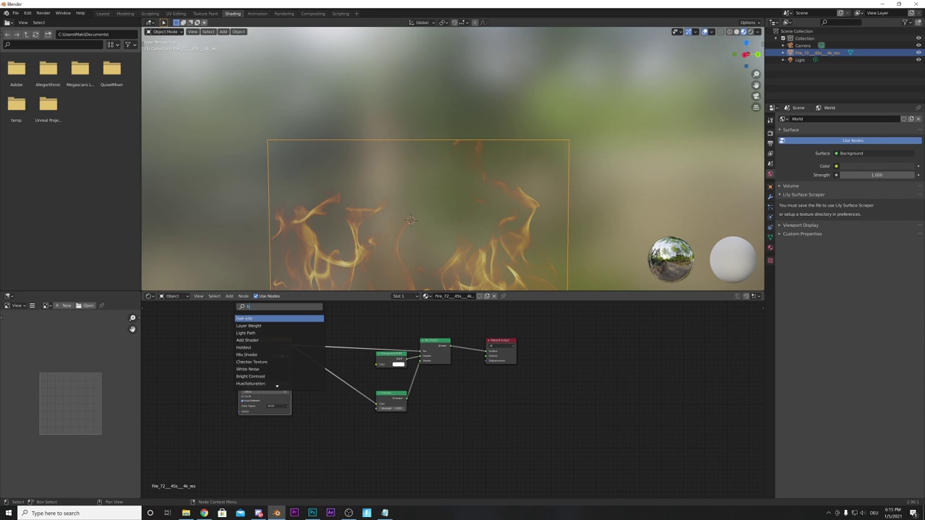
type("hue")
key("Return")
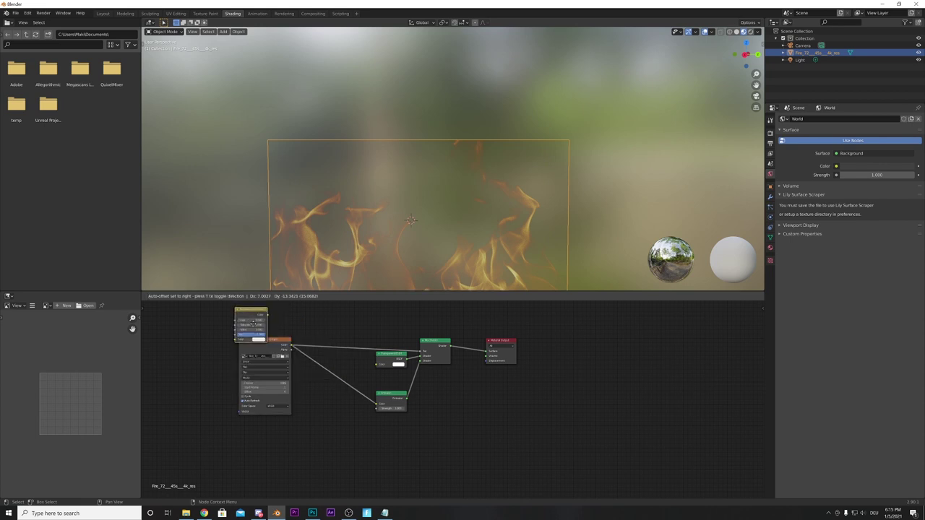
left_click(339, 381)
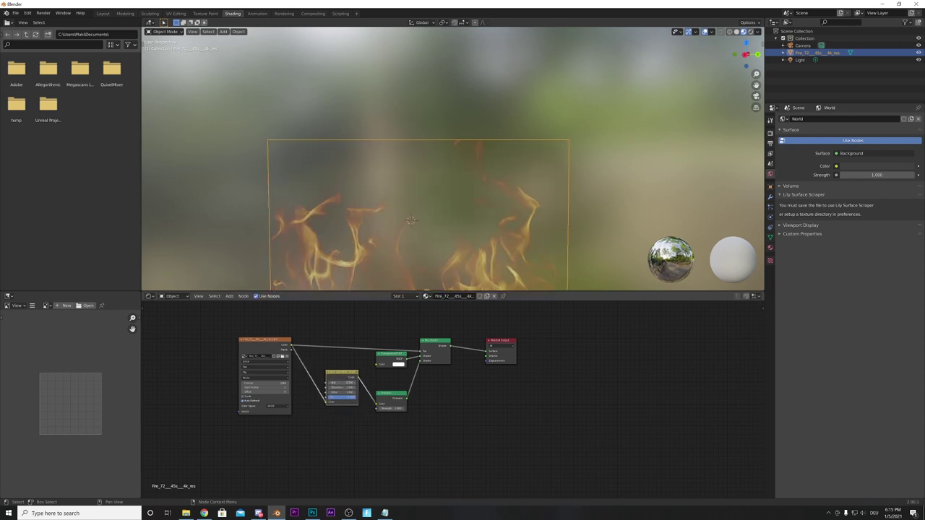
mouse_move(333, 382)
left_mouse_down()
mouse_move(362, 383)
mouse_move(337, 382)
left_mouse_up()
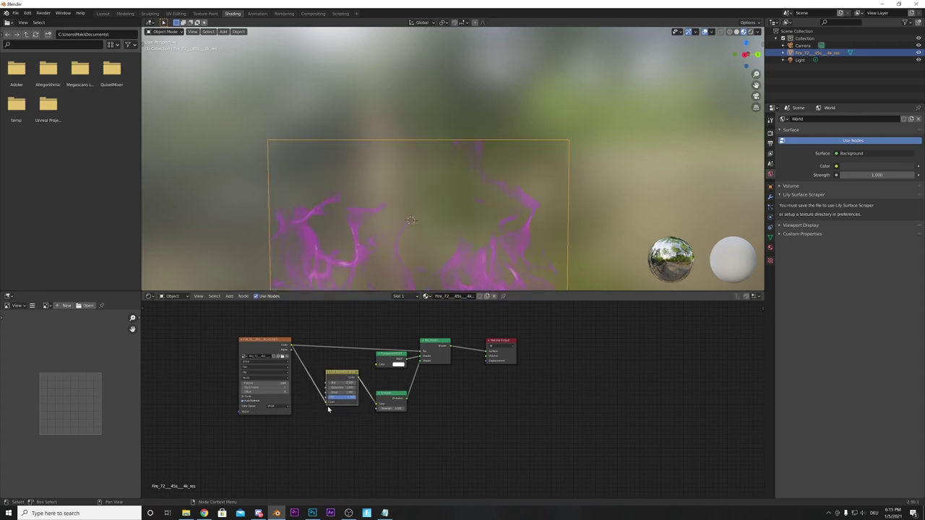
Step: Reconnect the fire texture's Color directly to Emission and park the unlinked Hue Saturation Value node below the other nodes
left_click_drag(374, 409, 375, 408)
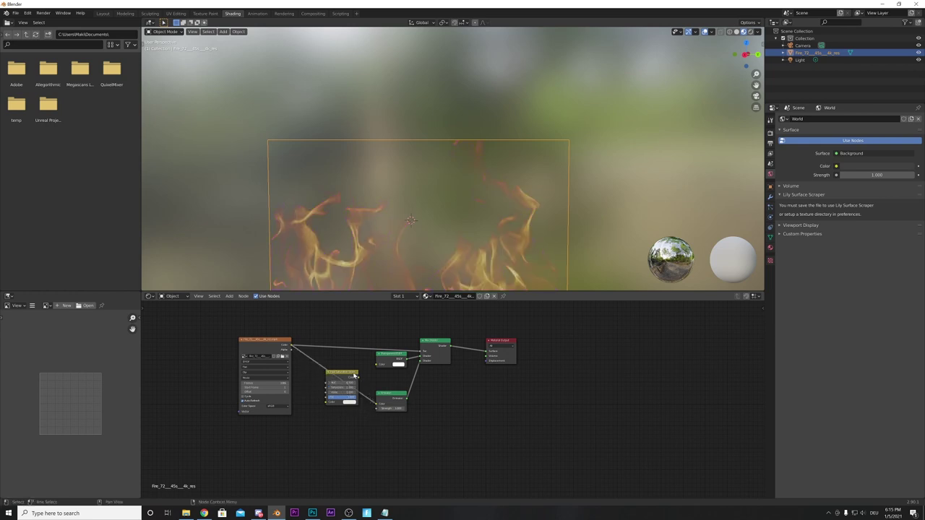
left_click_drag(354, 376, 339, 427)
Step: Add a ColorRamp between the fire texture's Color and the Mix Shader's Fac, and slide its white stop close to the black stop
left_click(229, 296)
mouse_move(239, 316)
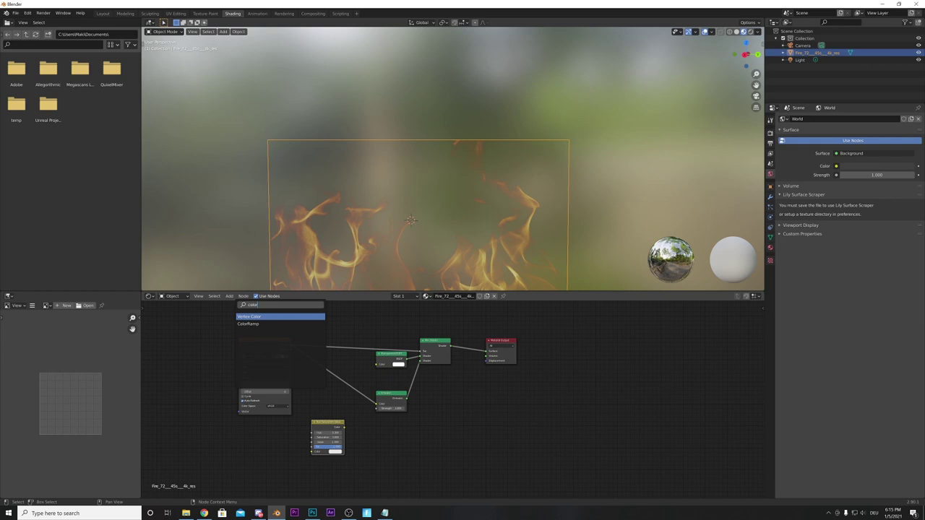
left_click(249, 323)
left_click(375, 346)
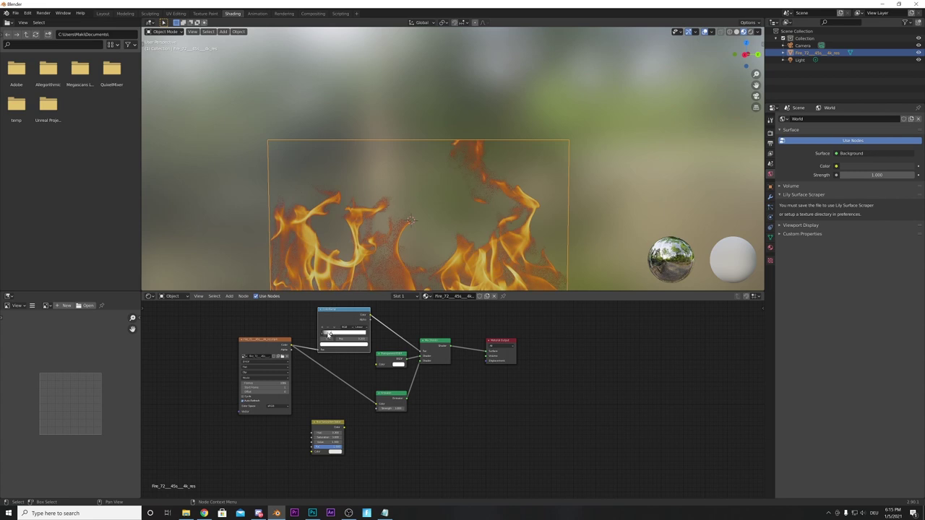
scroll(407, 186, "down", 1)
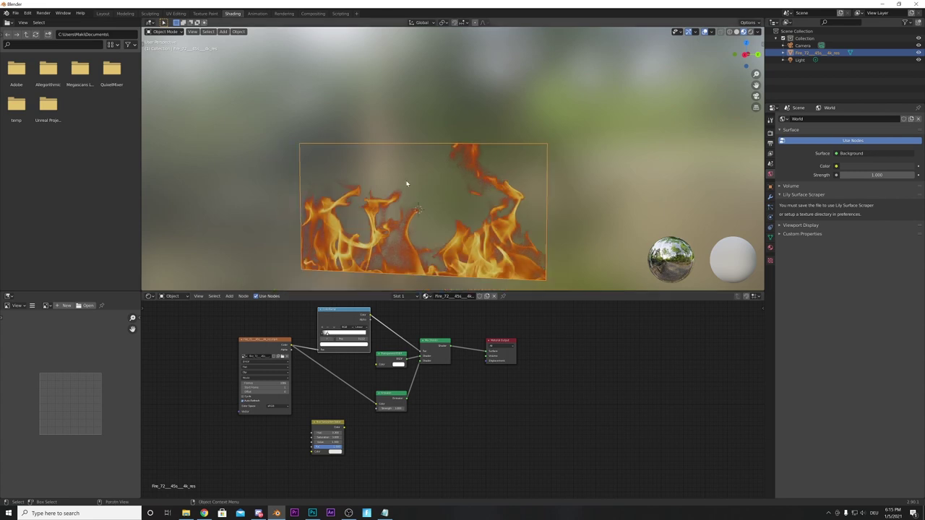
Step: Inspect the fire plane's transparency in Rendered viewport shading from a slight angle and return to the Layout workspace
left_click(751, 32)
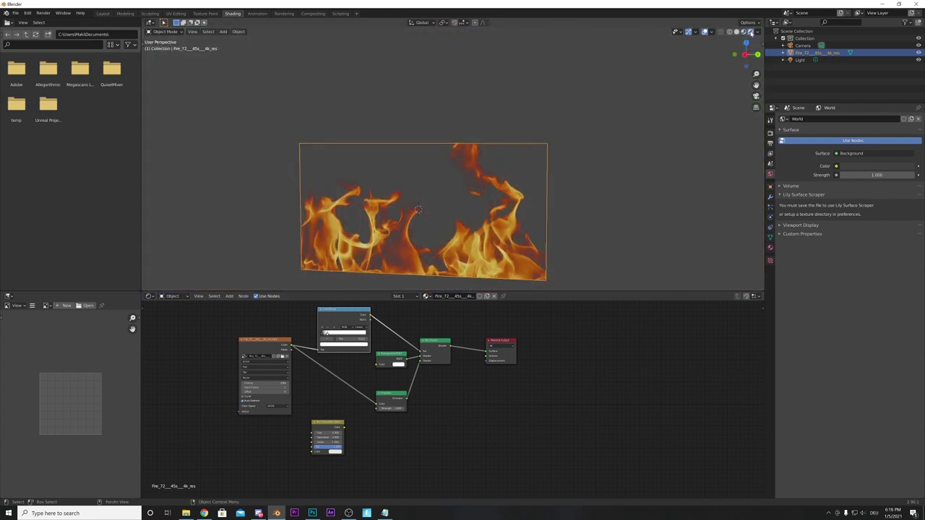
left_click_drag(749, 48, 748, 49)
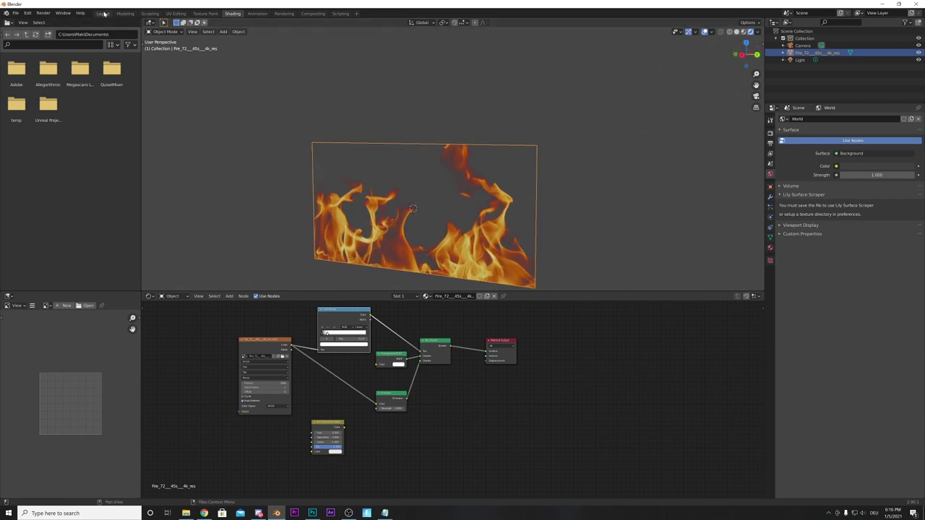
left_click(103, 14)
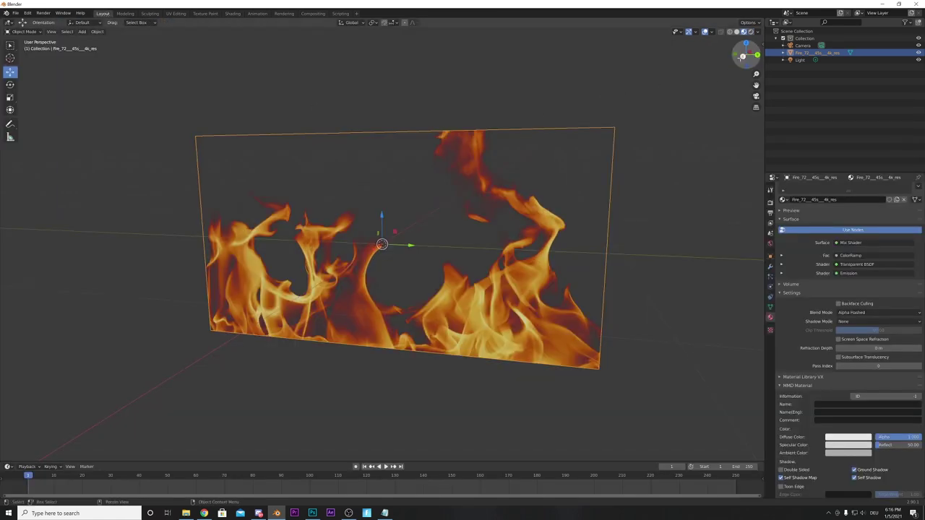
Step: Deselect the fire plane, play its footage in the viewport in short stretches, and scrub the timeline back to frame 44
left_click(613, 83)
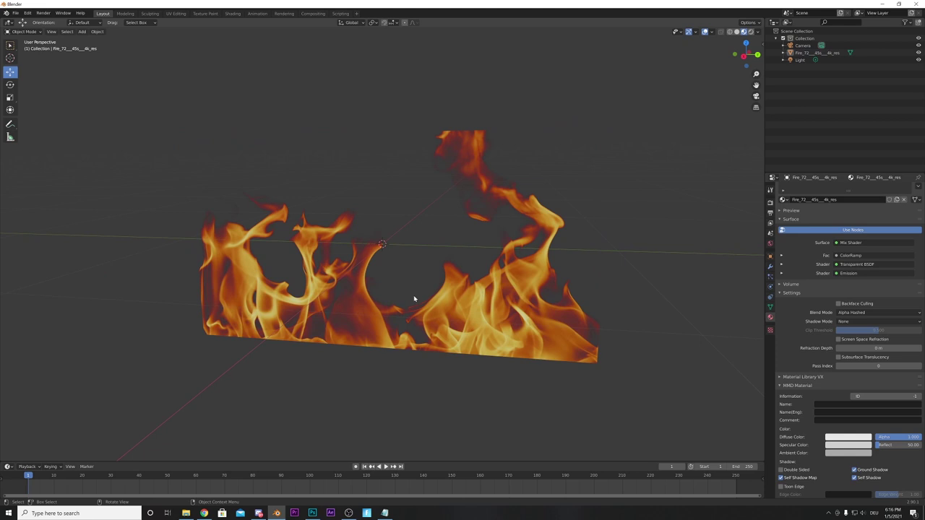
key("space")
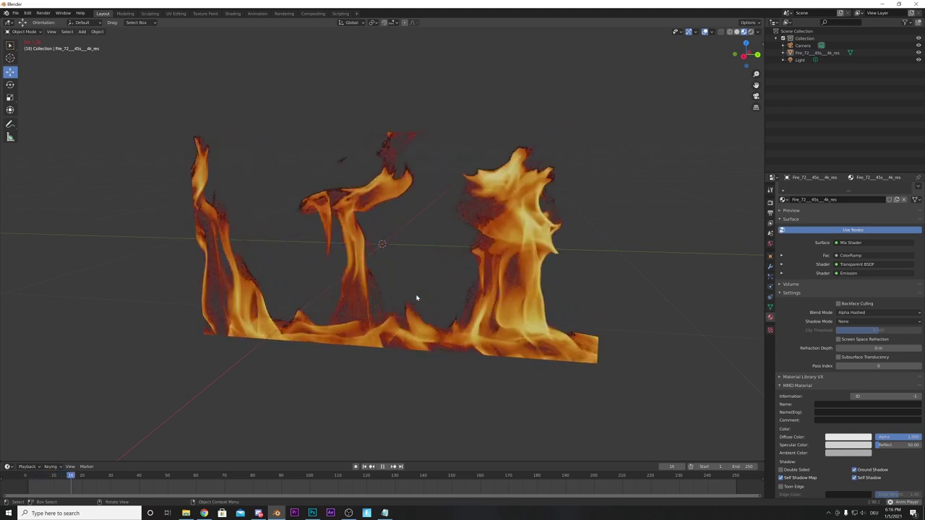
key("space")
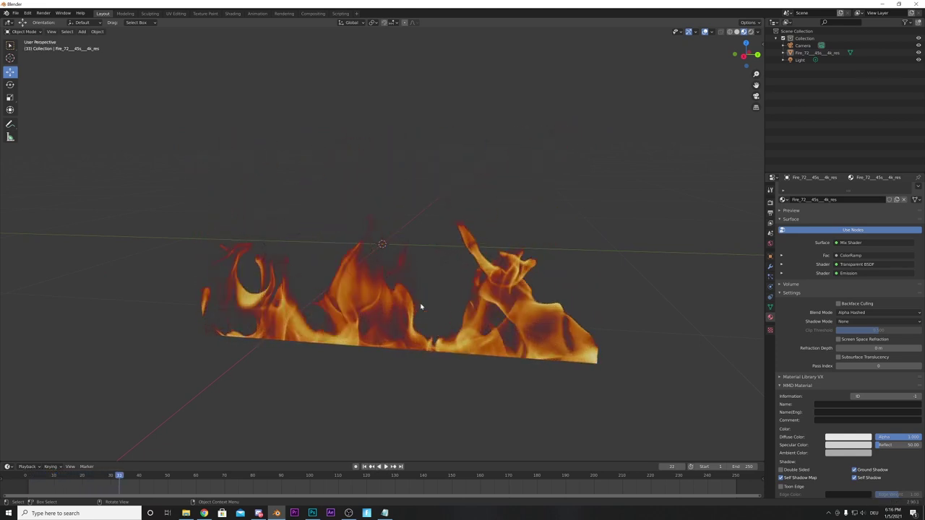
key("space")
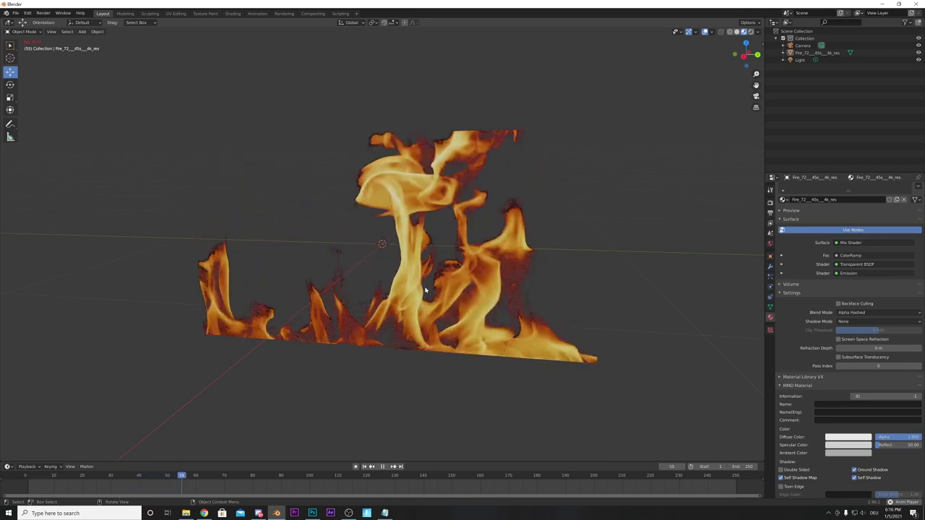
key("space")
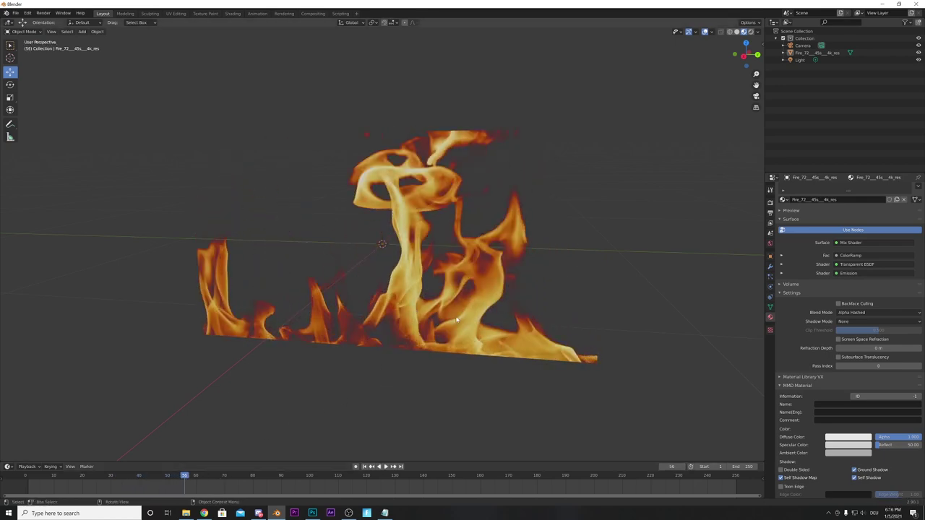
key("space")
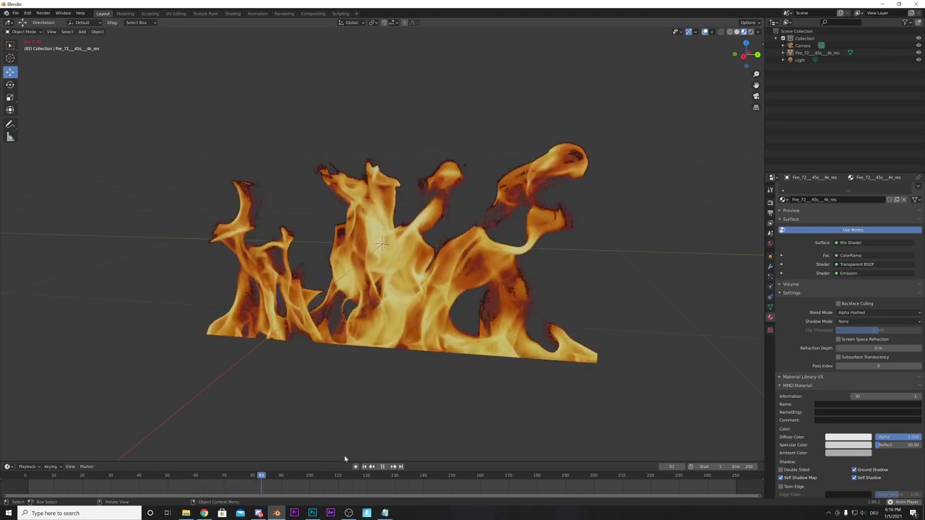
key("space")
left_click_drag(288, 477, 150, 477)
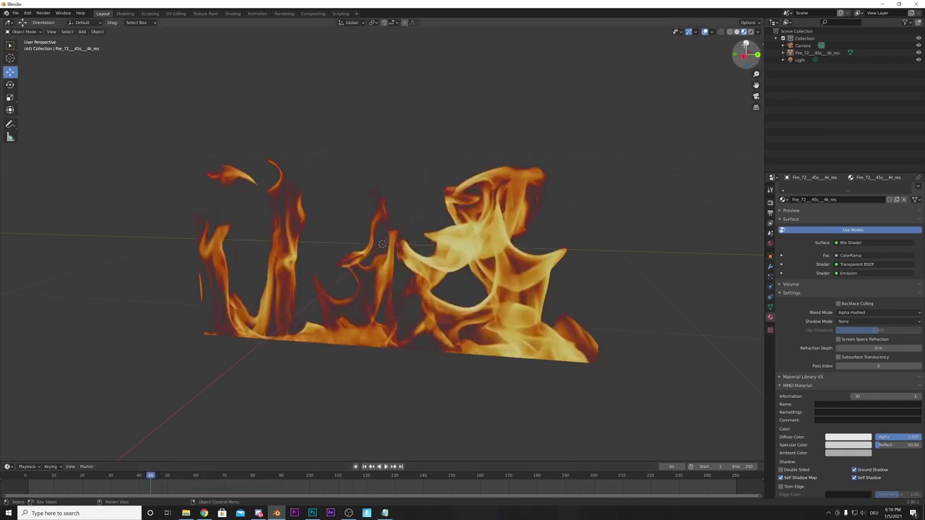
Step: Select the fire plane and examine its flames and transparent background from several viewing angles
mouse_move(745, 45)
left_mouse_down()
mouse_move(615, 45)
mouse_move(744, 35)
left_mouse_up()
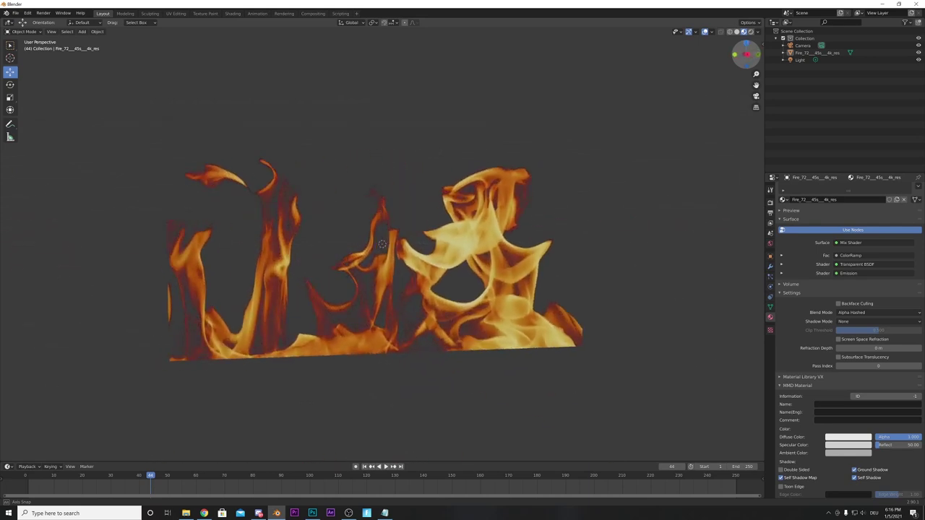
left_click_drag(694, 58, 628, 54)
left_click(523, 256)
mouse_move(732, 58)
left_mouse_down()
mouse_move(693, 57)
mouse_move(842, 58)
mouse_move(743, 58)
left_mouse_up()
left_click_drag(685, 58, 889, 44)
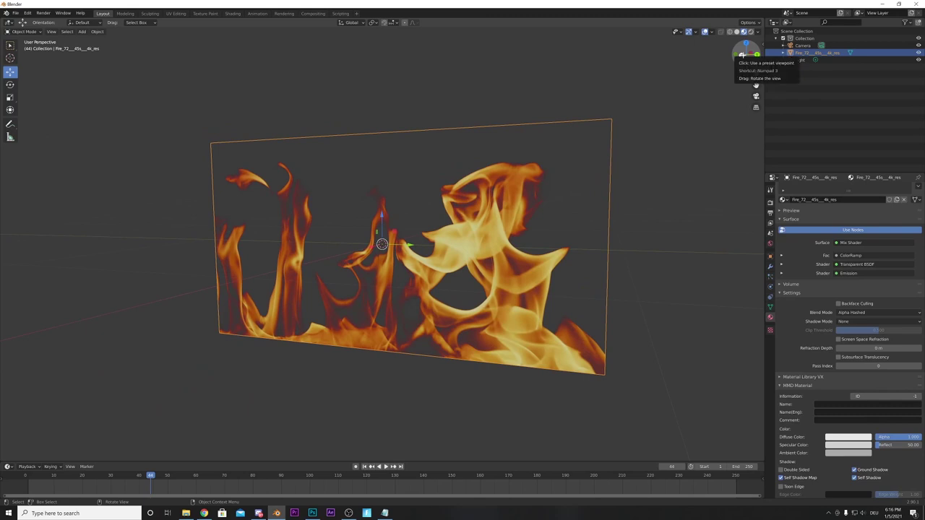
mouse_move(742, 55)
left_mouse_down()
mouse_move(729, 57)
mouse_move(746, 55)
left_mouse_up()
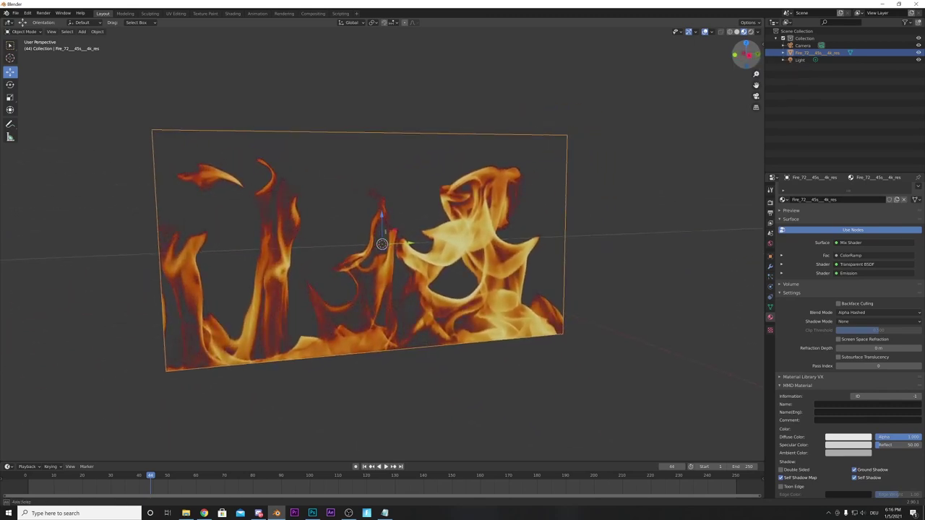